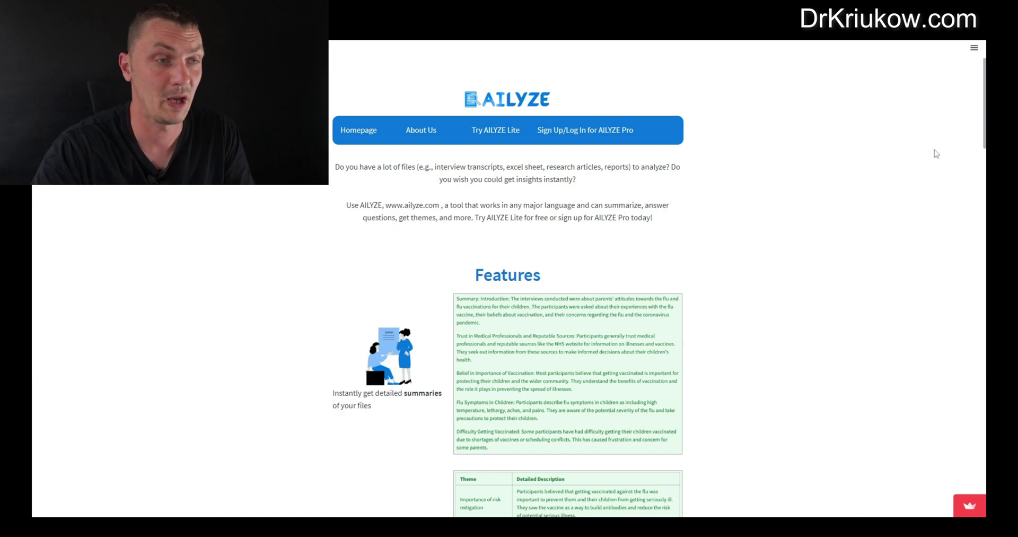
Step: Scroll down the AILYZE homepage past Features and Tips and Tricks toward Plans
scroll(611, 260, "down", 2)
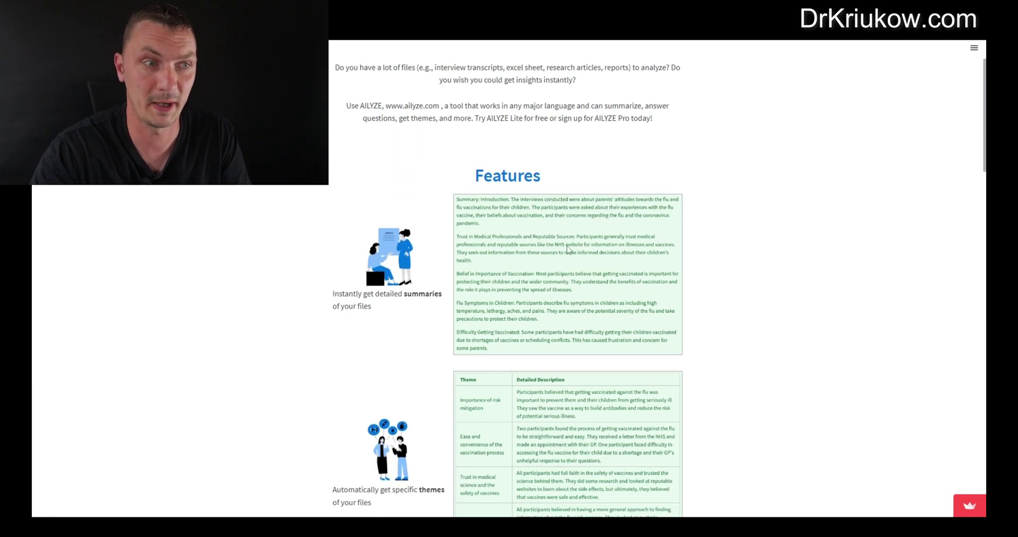
scroll(529, 210, "up", 2)
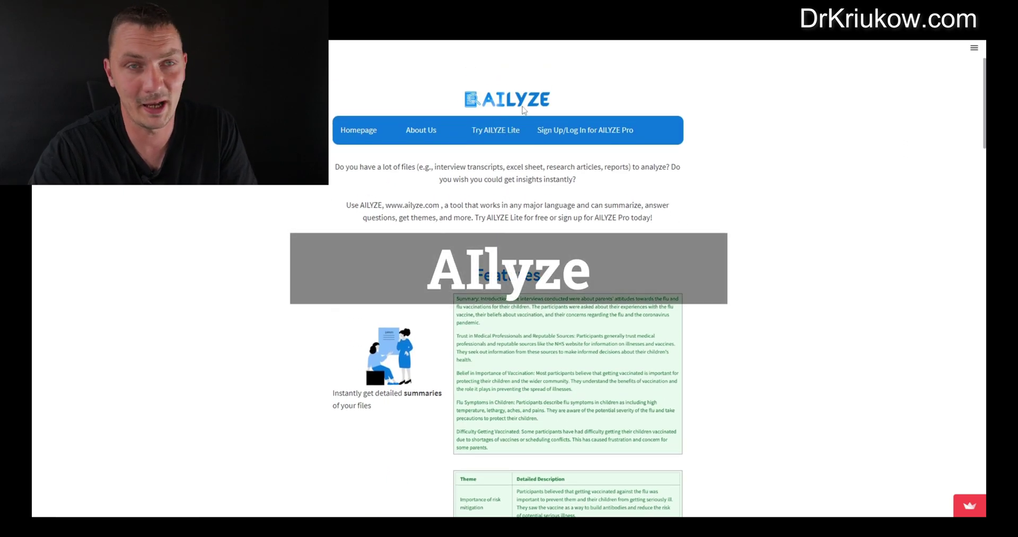
scroll(510, 143, "down", 4)
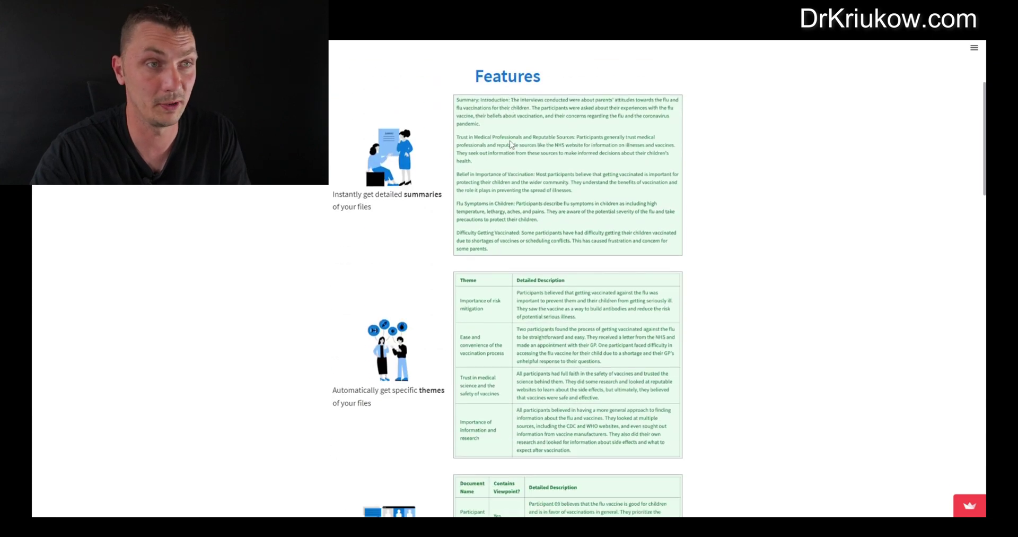
scroll(511, 144, "up", 4)
scroll(482, 129, "down", 6)
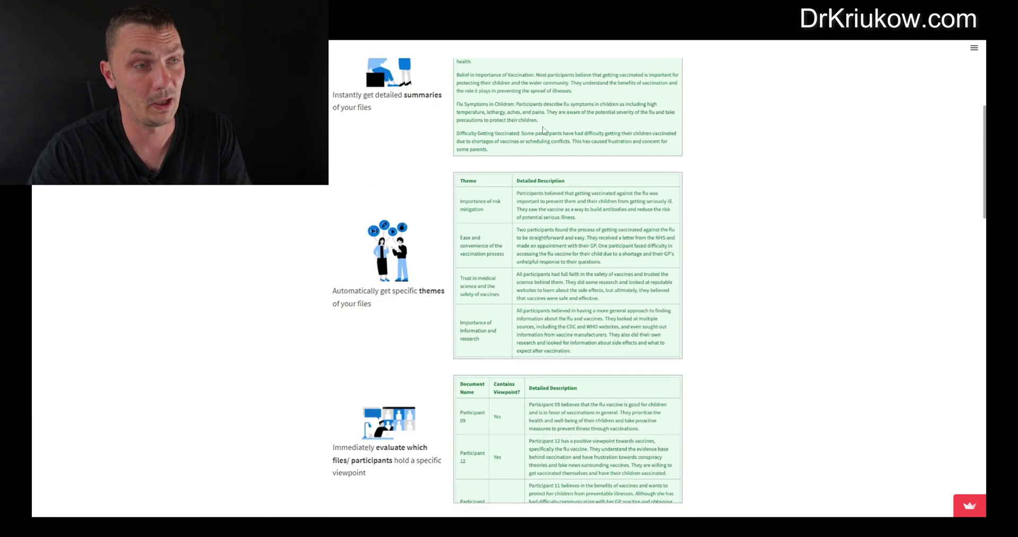
scroll(427, 130, "down", 6)
scroll(425, 175, "down", 3)
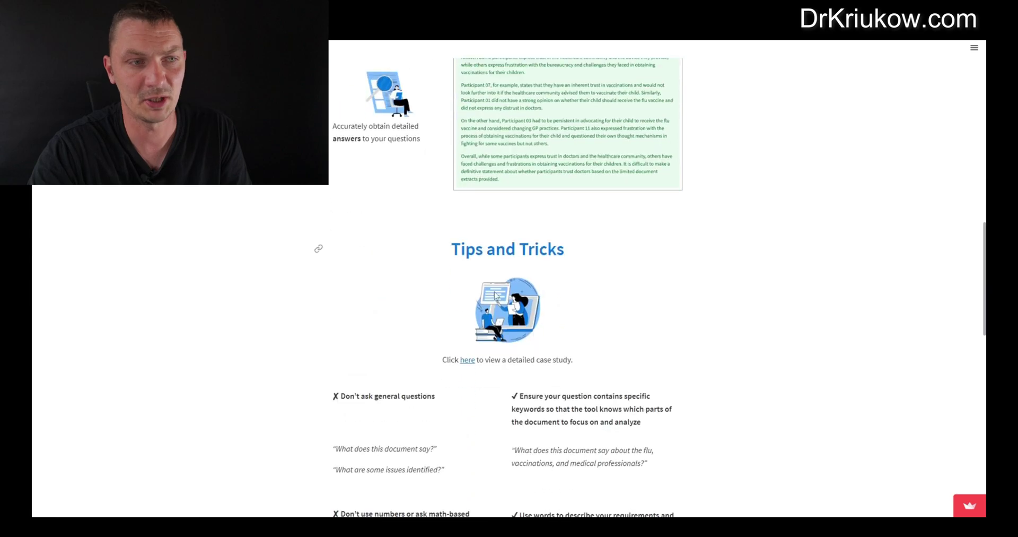
scroll(509, 265, "down", 3)
scroll(524, 284, "up", 3)
scroll(524, 281, "up", 10)
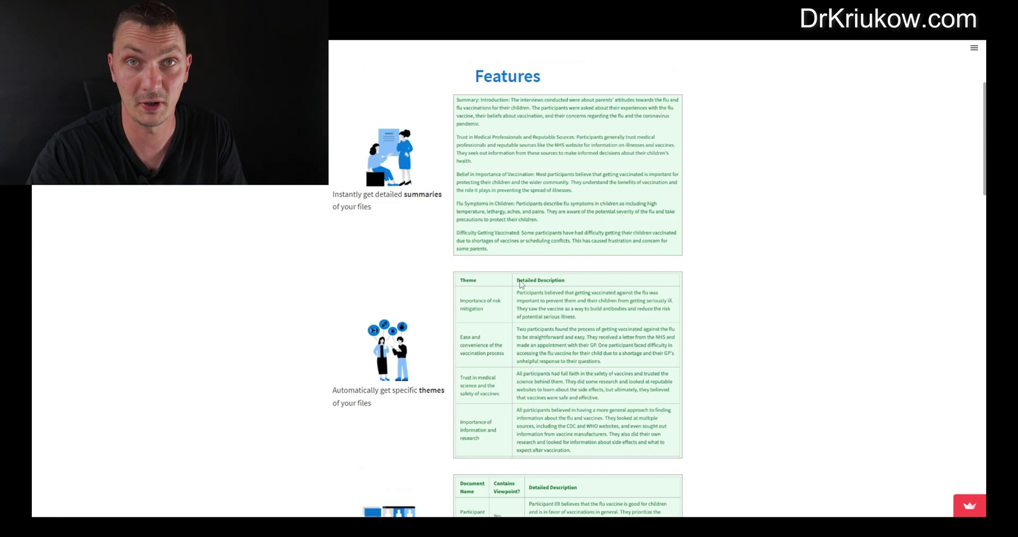
scroll(520, 265, "up", 3)
scroll(517, 263, "down", 3)
scroll(517, 263, "down", 2)
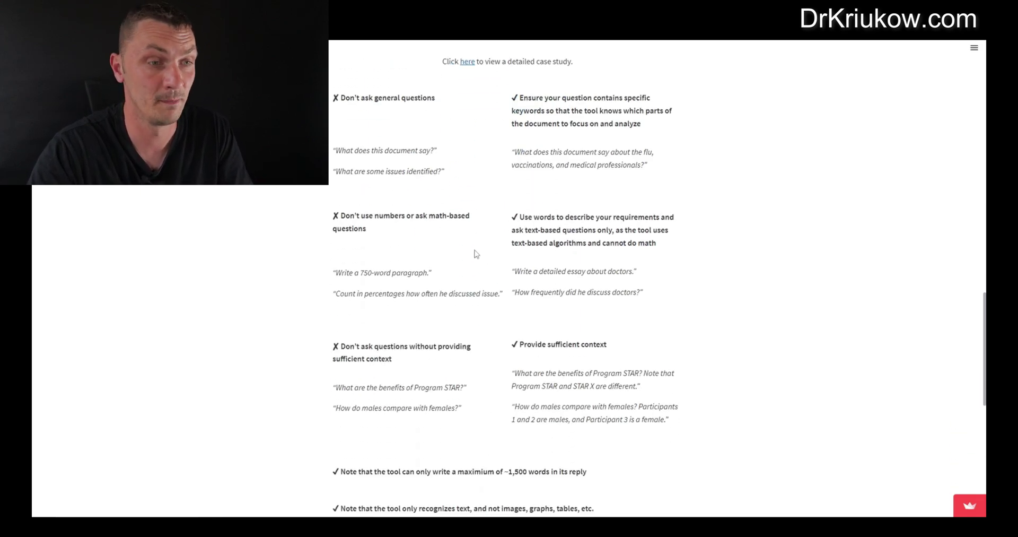
scroll(465, 244, "down", 1)
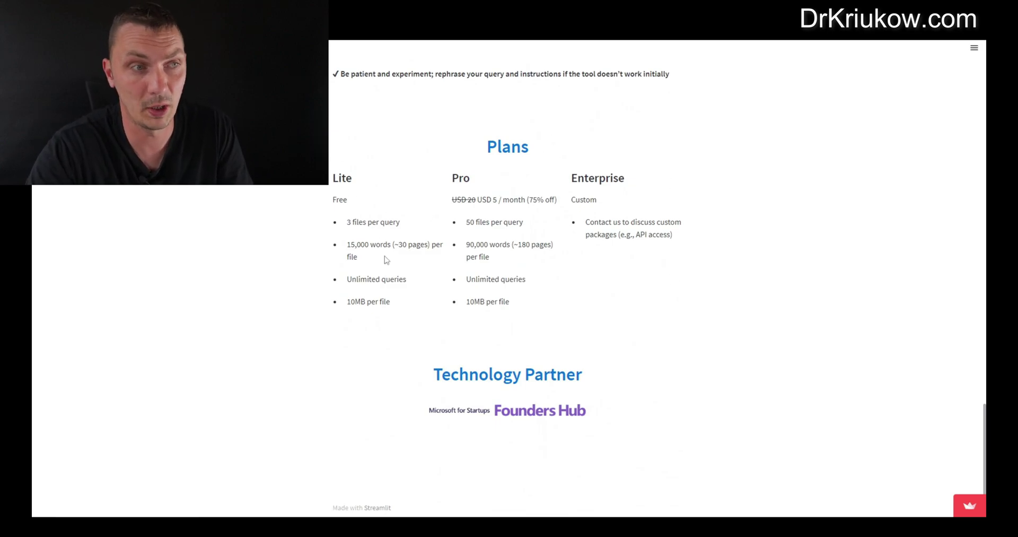
Step: Highlight '3 files per query' under the Lite plan, then return to the page top
left_click_drag(347, 223, 403, 224)
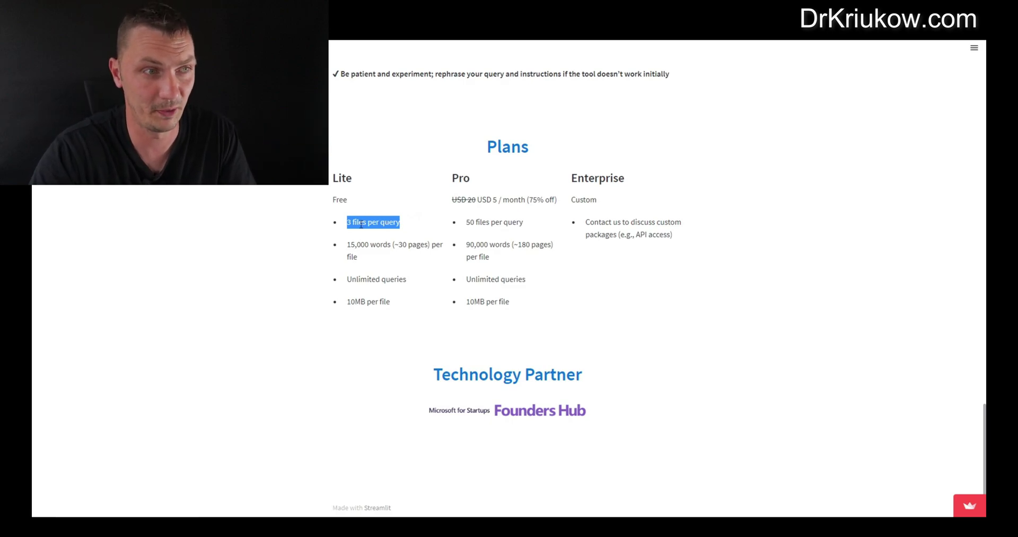
scroll(424, 206, "up", 1)
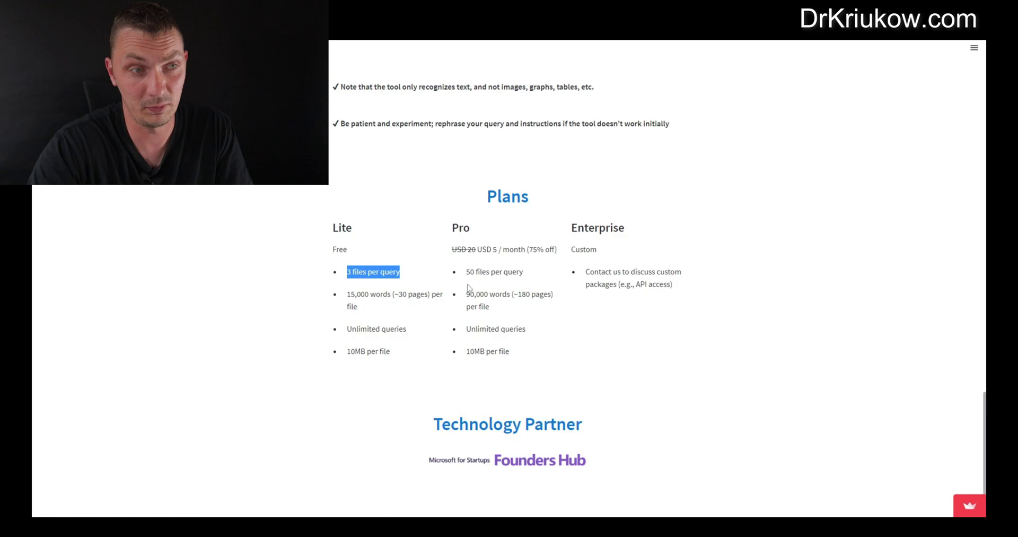
scroll(669, 162, "up", 20)
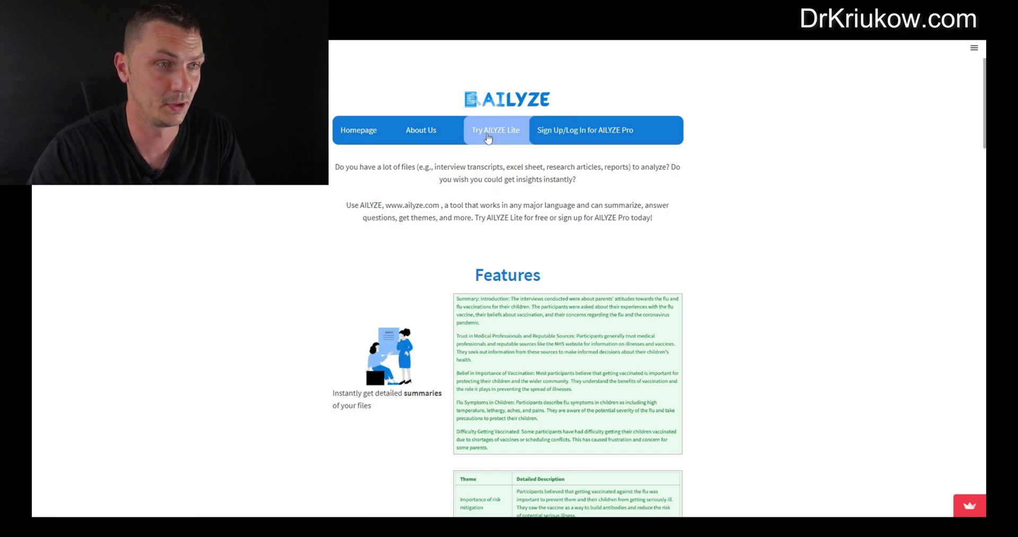
Step: Go to the Try AILYZE Lite page for uploading documents
left_click(489, 136)
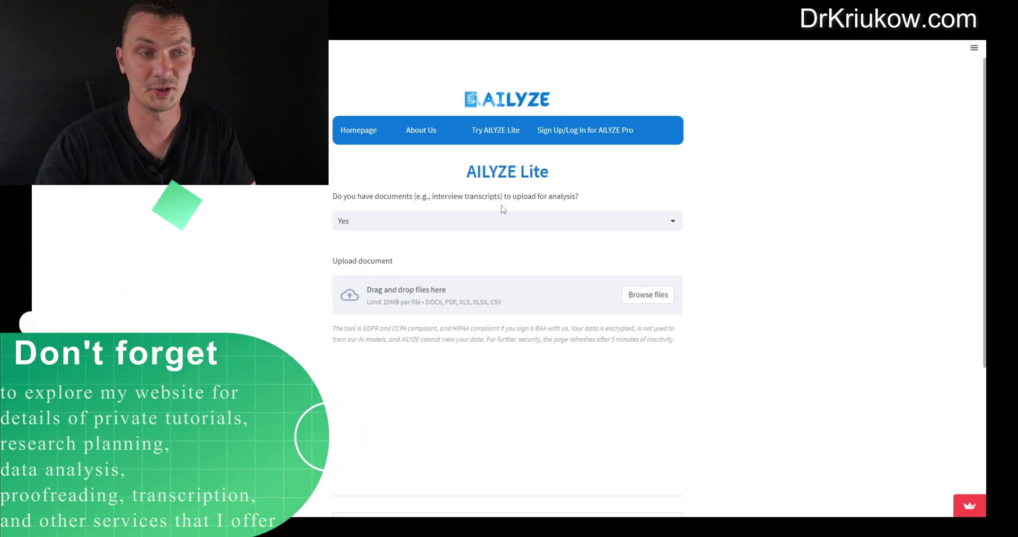
Step: Upload the transcripts 1 male, 2 female and 3 male as .docx files
left_click(654, 299)
left_click(459, 153)
left_click(456, 170, "shift")
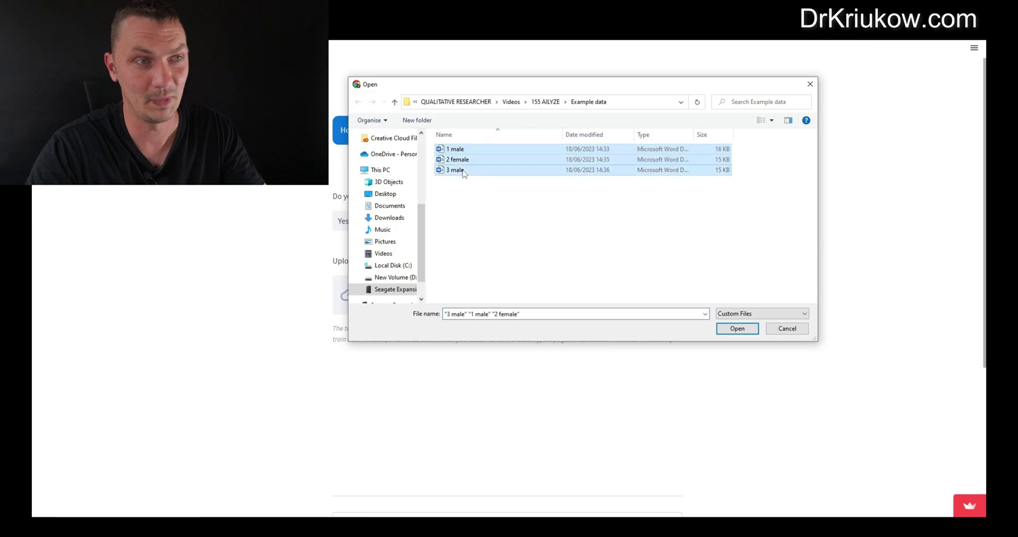
left_click(737, 328)
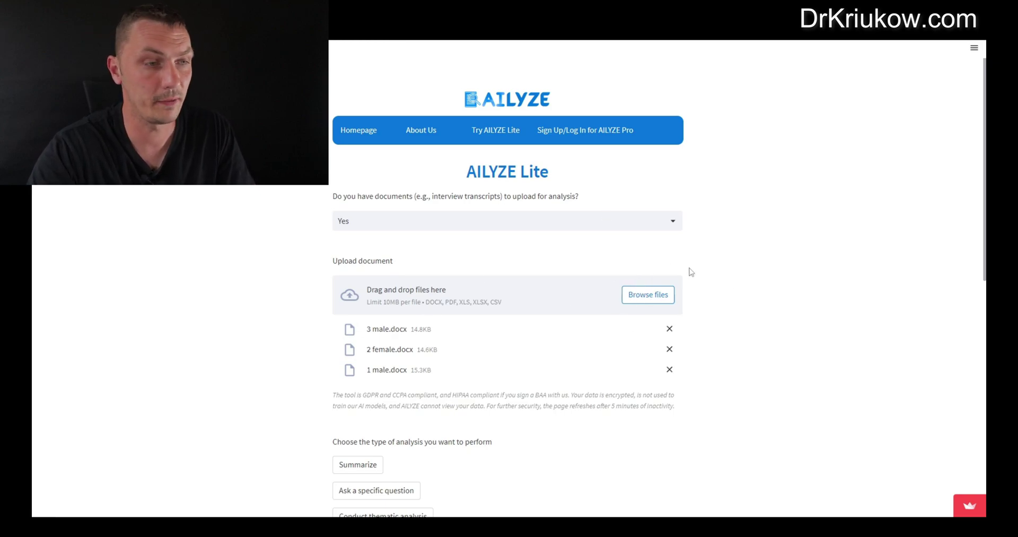
scroll(662, 268, "down", 4)
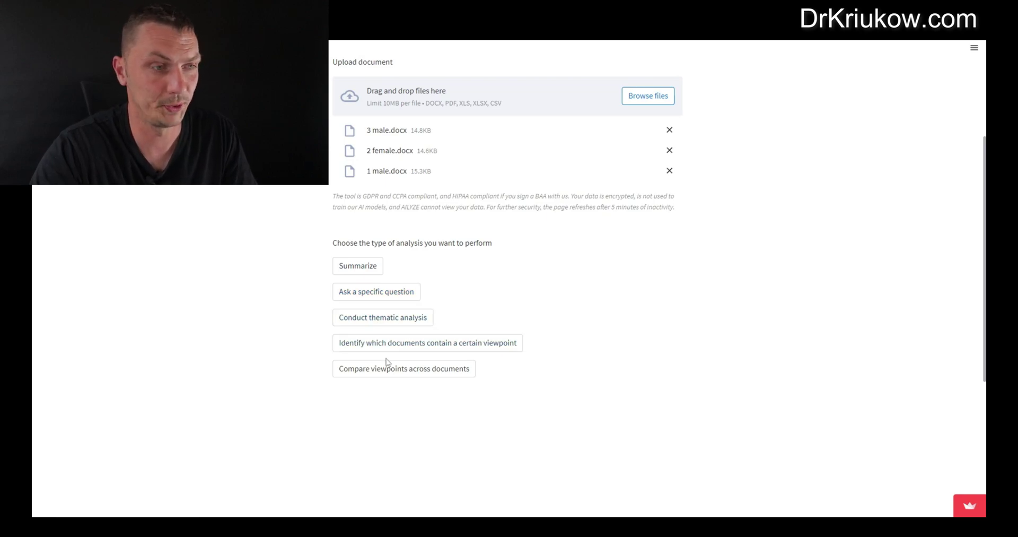
scroll(522, 311, "down", 2)
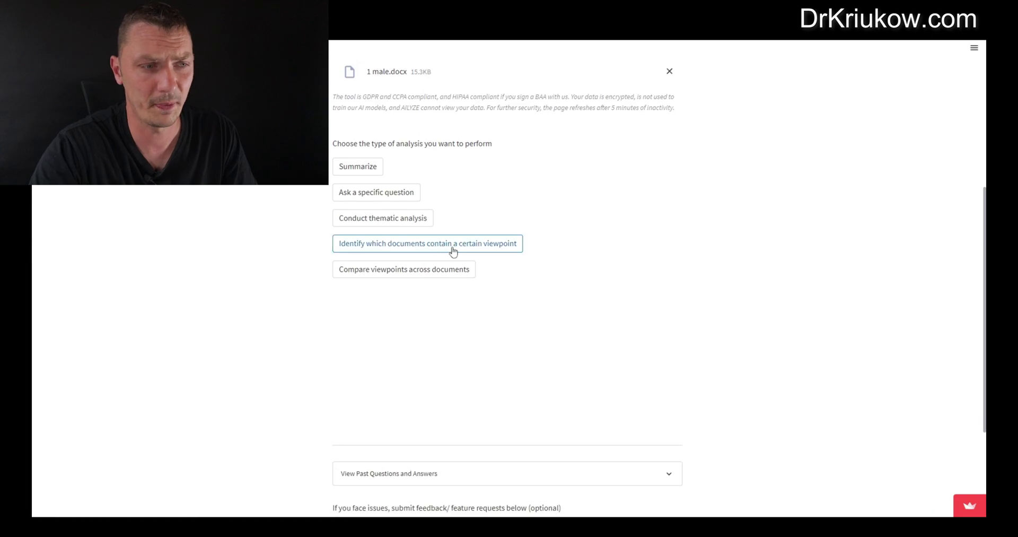
scroll(459, 252, "up", 2)
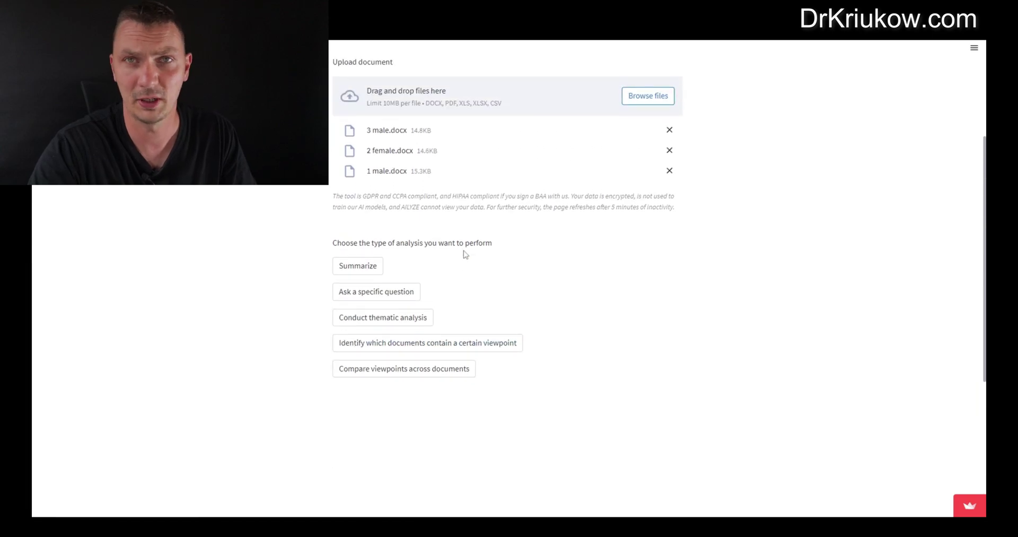
Step: Choose Summarize with Bullet points as the type of summary
left_click(362, 271)
scroll(511, 250, "down", 2)
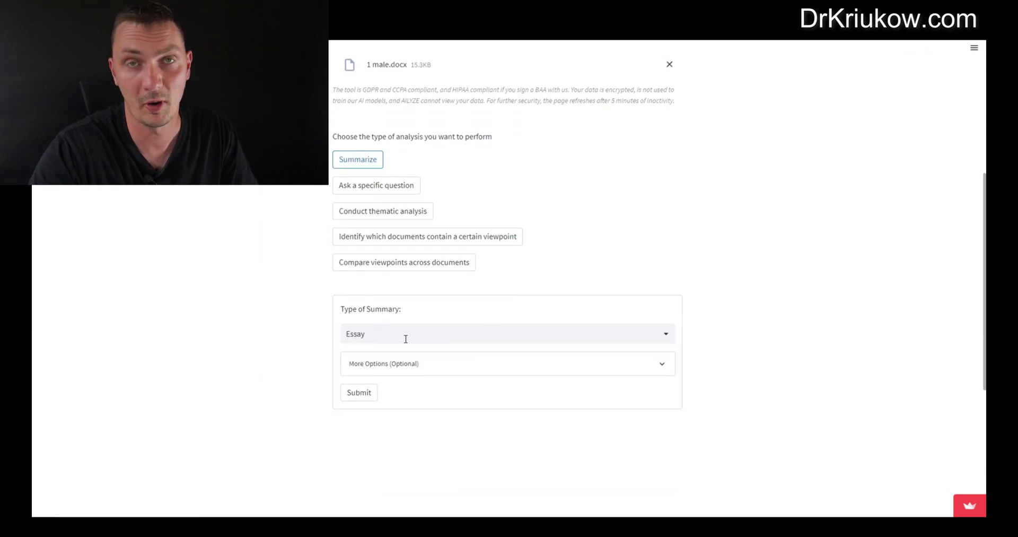
left_click(656, 332)
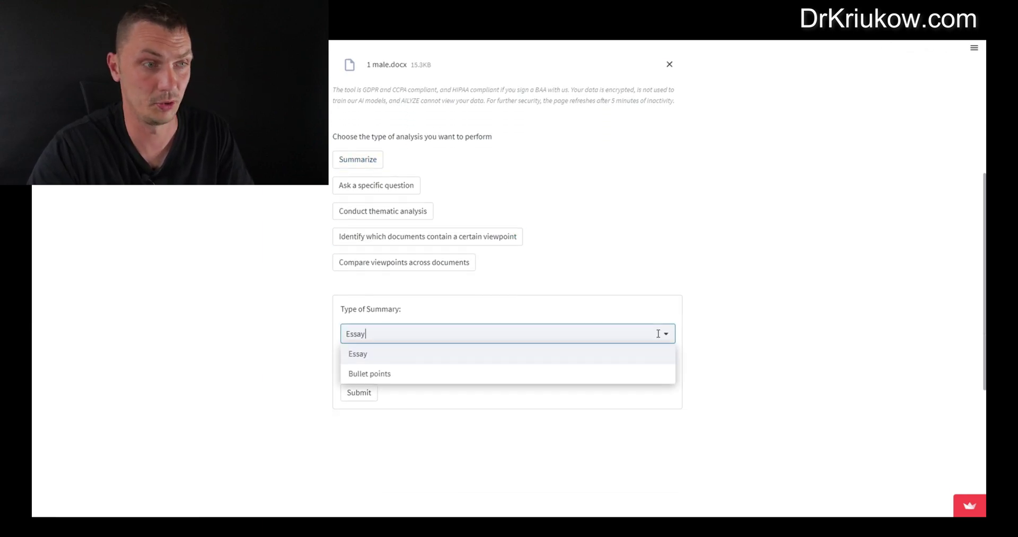
left_click(382, 372)
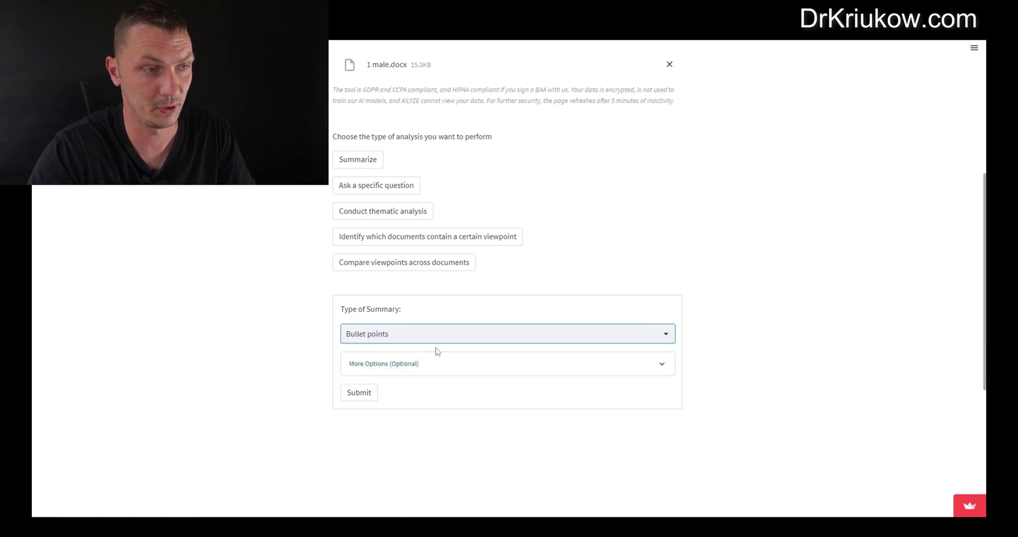
Step: Expand More Options (Optional) to show the extra summary settings
scroll(439, 274, "down", 3)
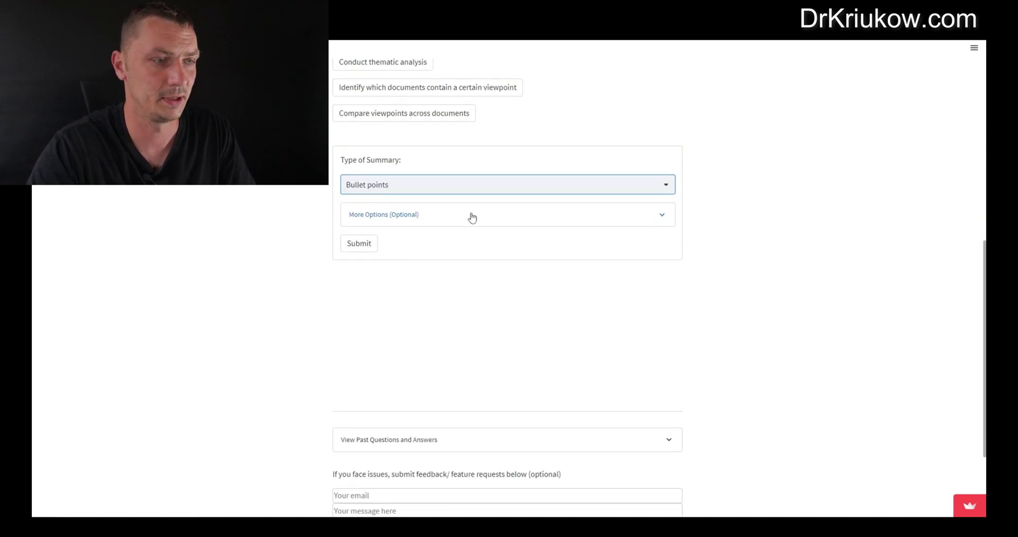
scroll(505, 260, "down", 2)
scroll(543, 225, "up", 3)
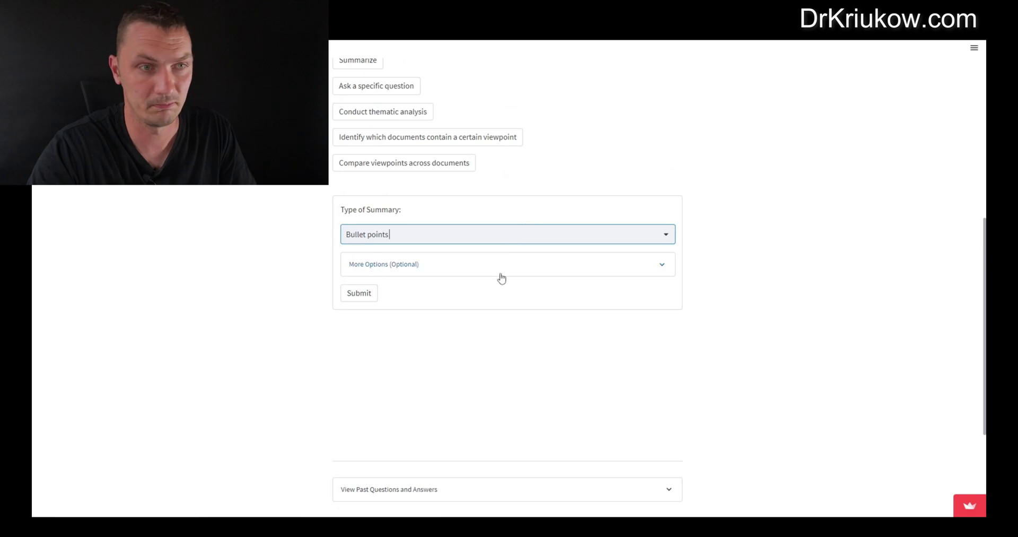
left_click(638, 269)
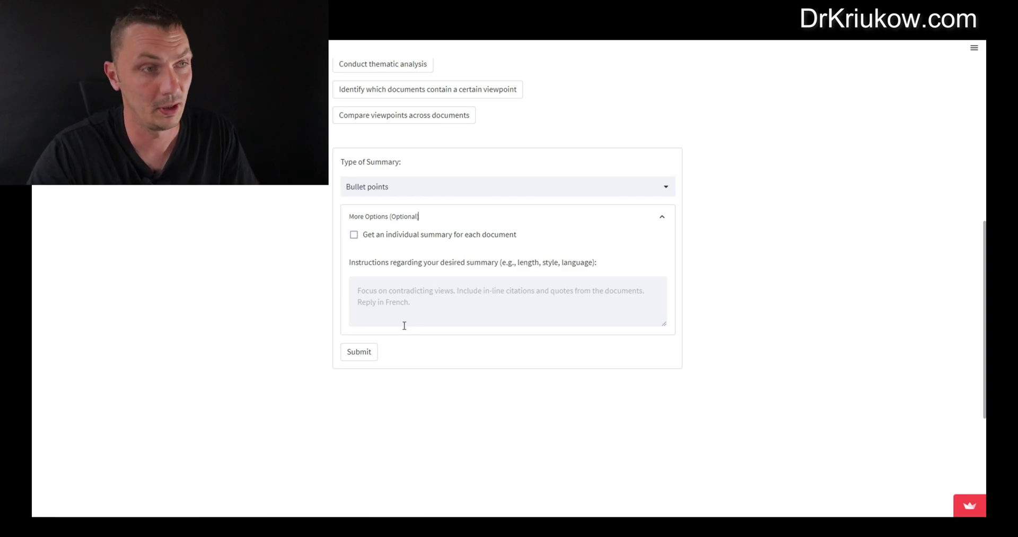
left_click(359, 355)
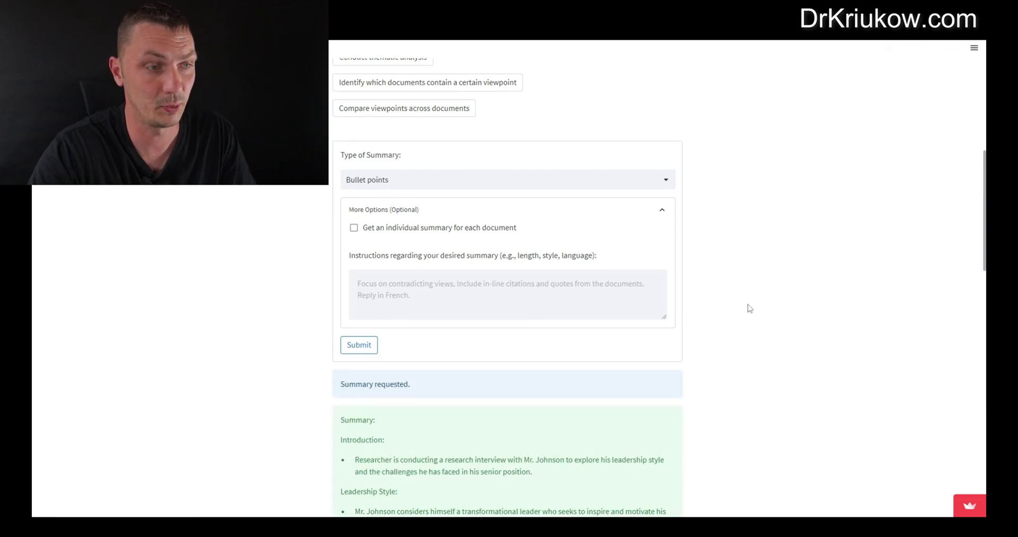
scroll(740, 303, "down", 2)
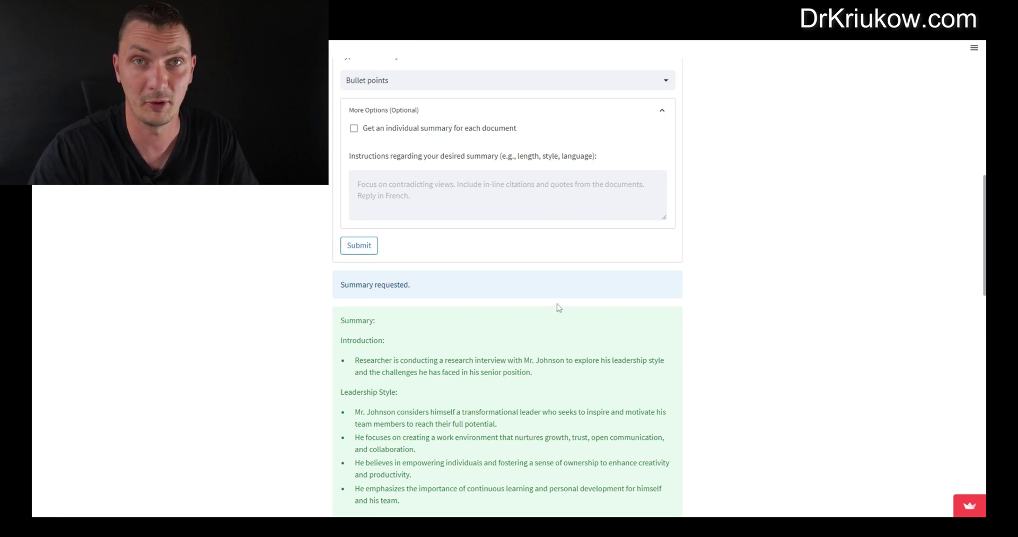
scroll(557, 297, "down", 2)
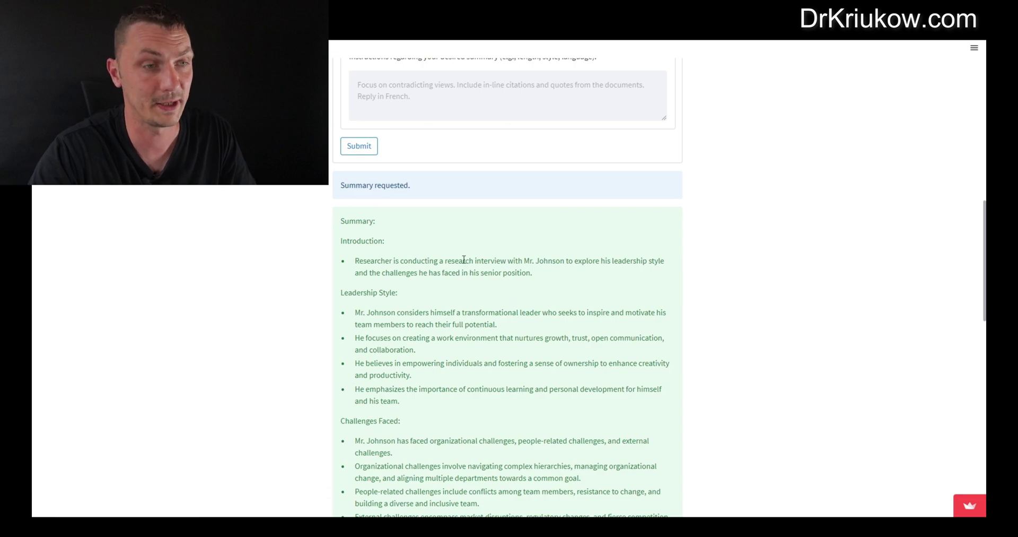
scroll(472, 256, "down", 3)
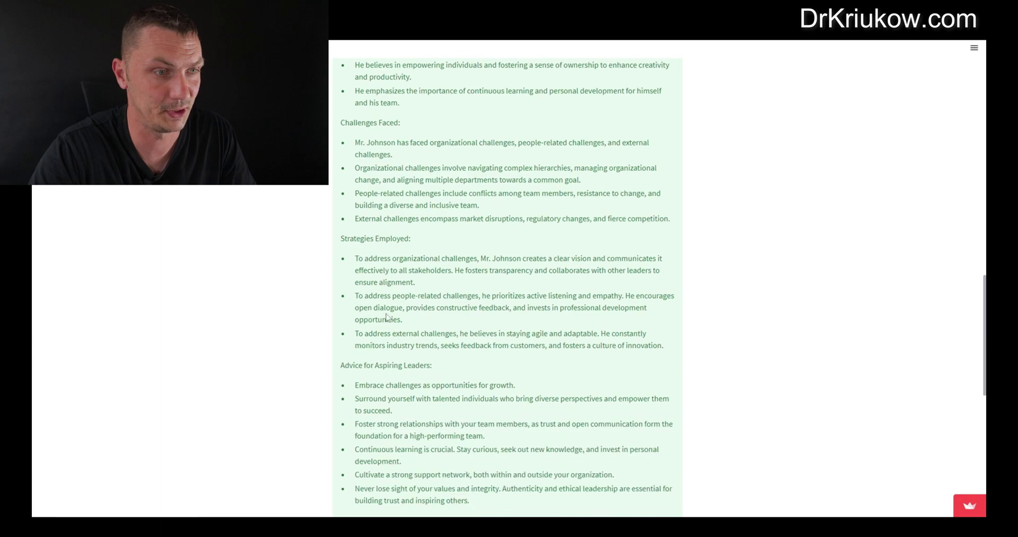
scroll(418, 340, "down", 4)
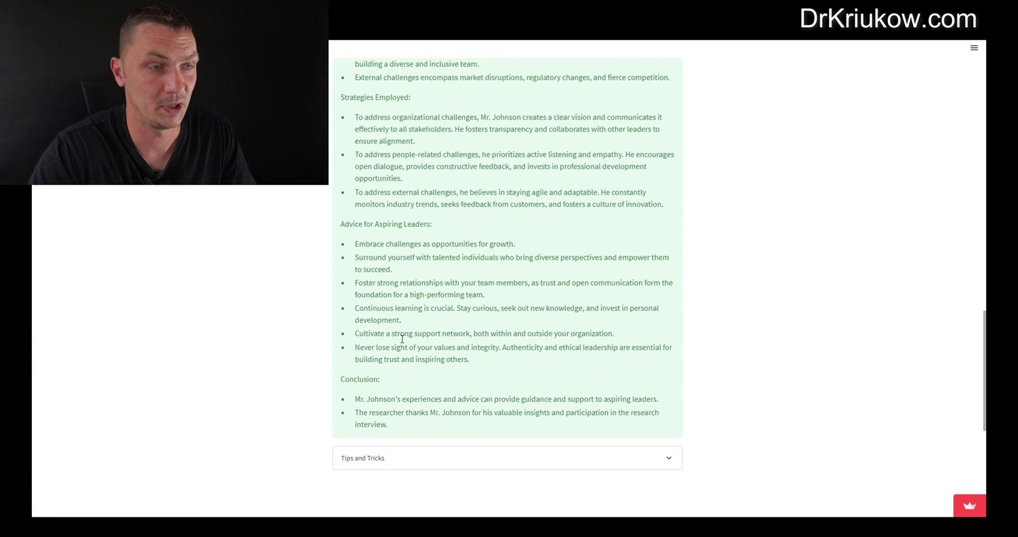
scroll(403, 339, "up", 4)
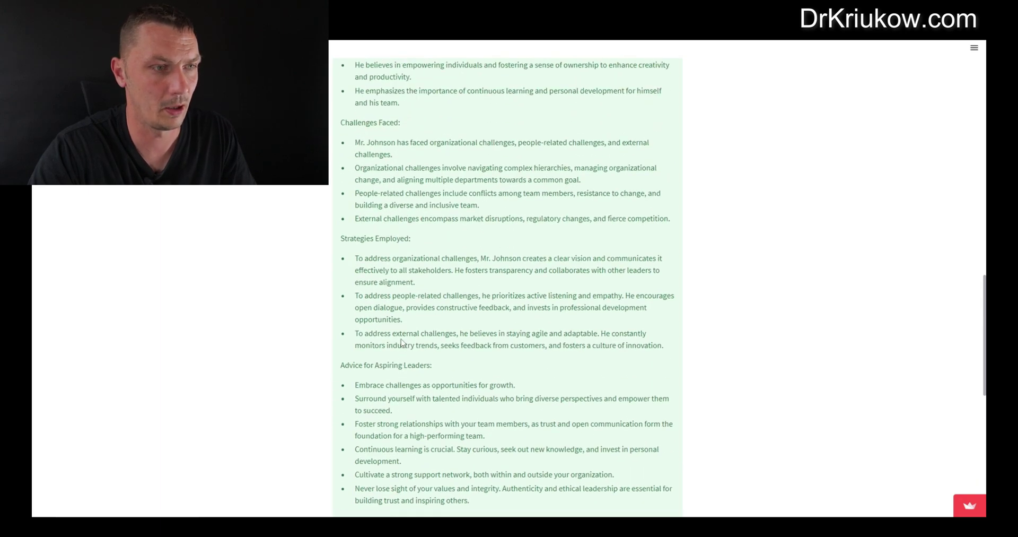
scroll(414, 366, "down", 3)
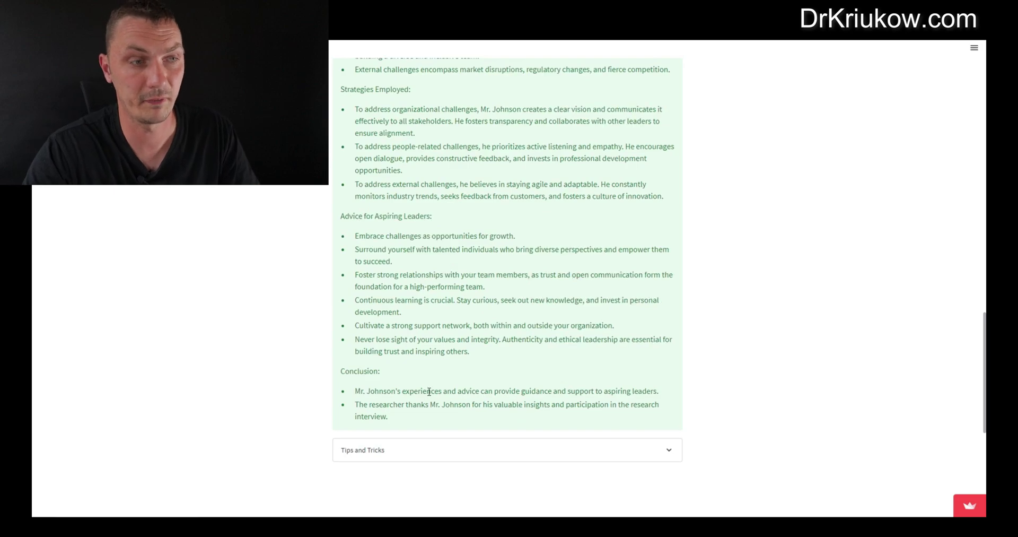
scroll(414, 360, "up", 5)
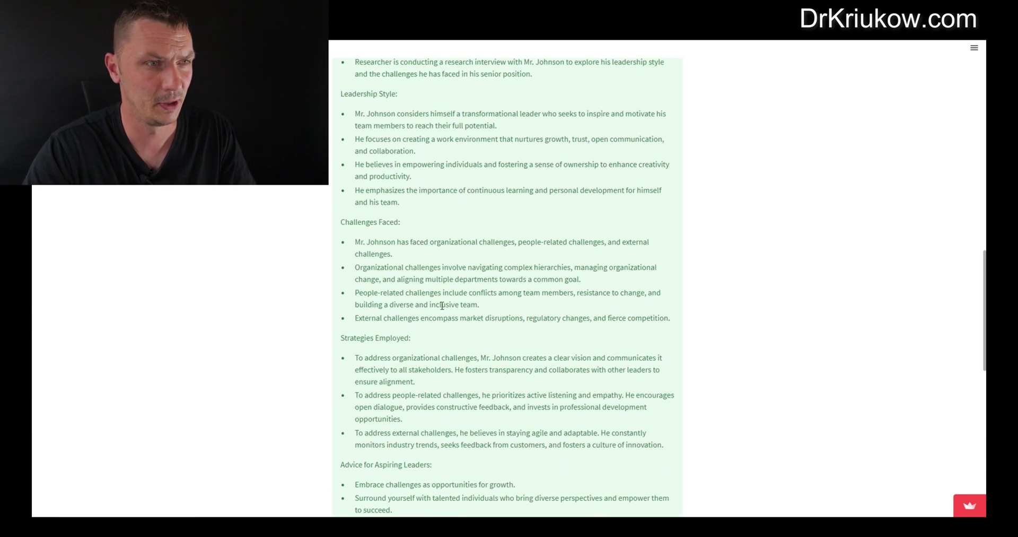
scroll(440, 305, "up", 3)
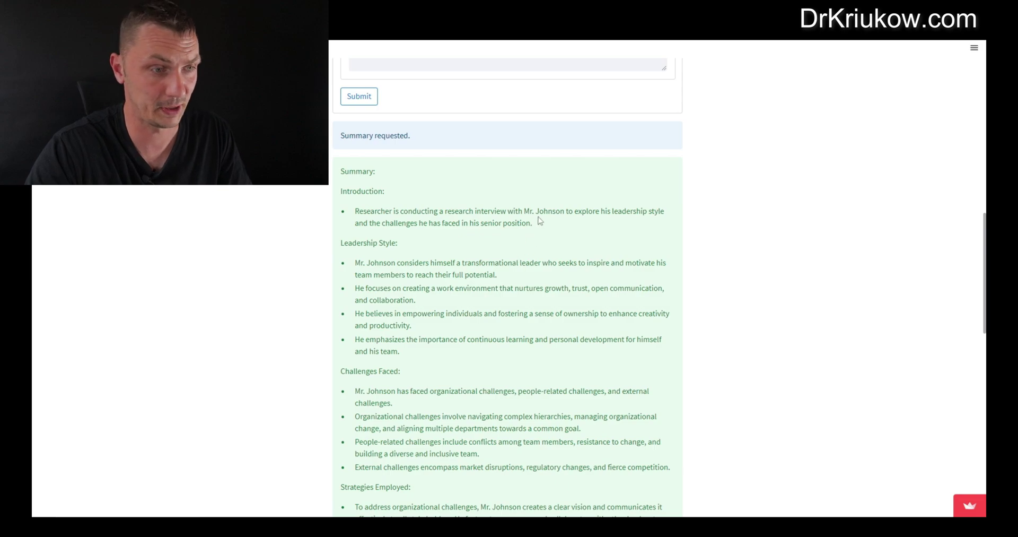
scroll(427, 410, "down", 3)
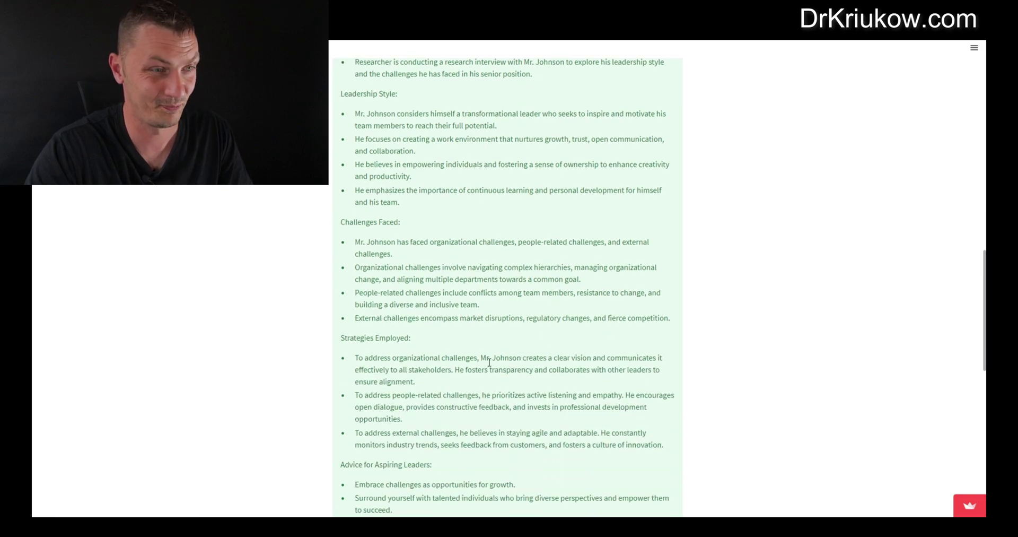
scroll(531, 357, "up", 7)
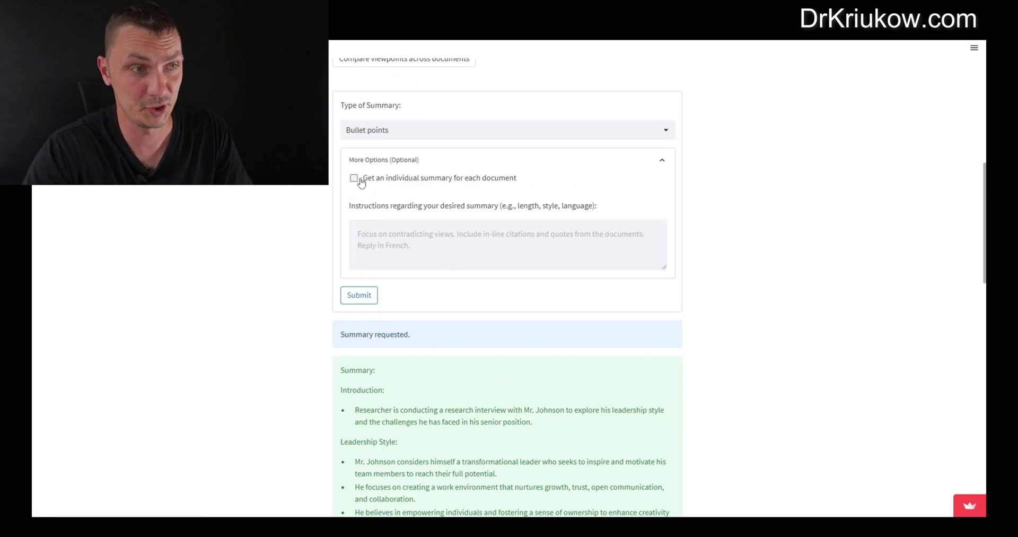
scroll(462, 249, "up", 9)
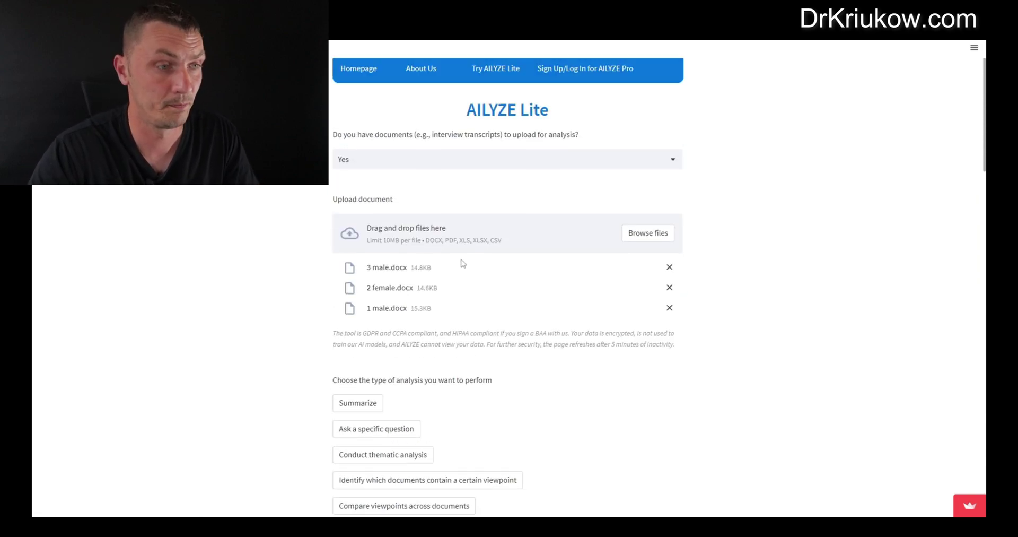
scroll(462, 262, "down", 3)
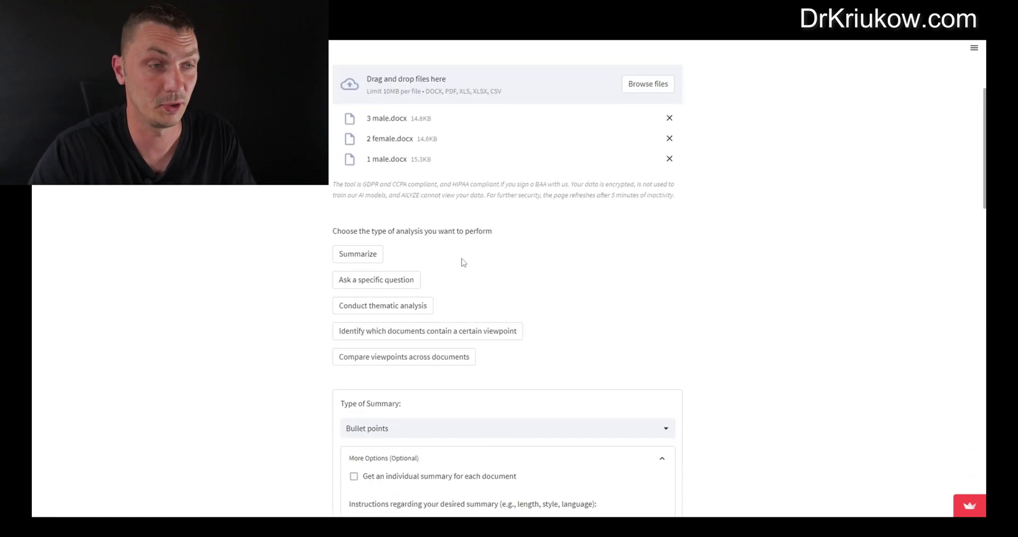
Step: Ask 'is the participant happy with the leadership style?' with supporting quotes and extracts enabled
left_click(357, 287)
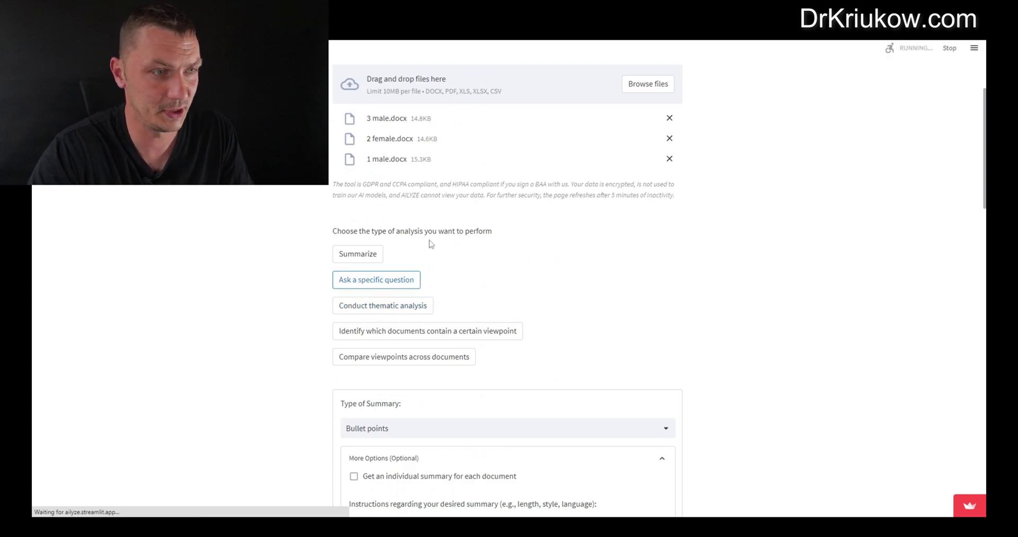
scroll(432, 228, "down", 3)
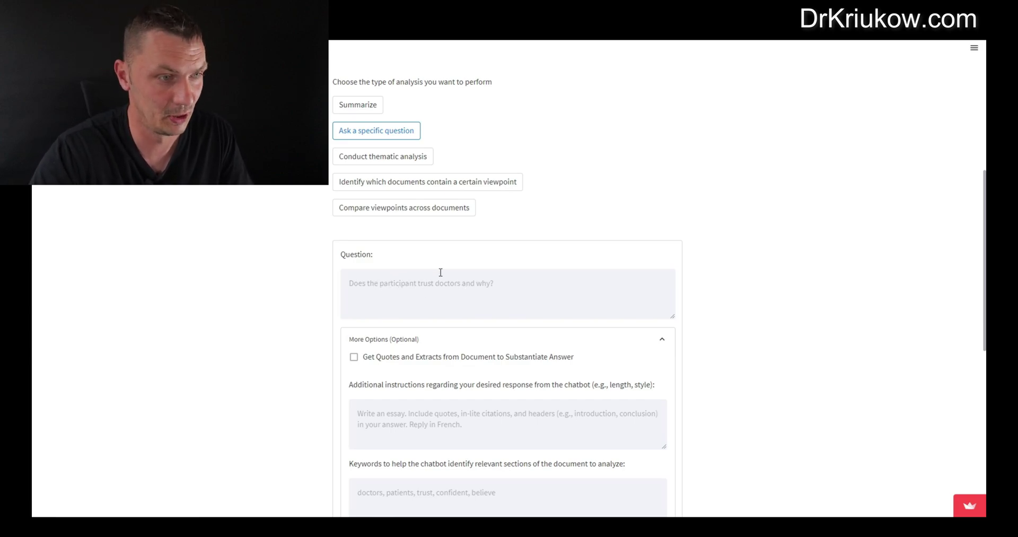
scroll(457, 253, "down", 2)
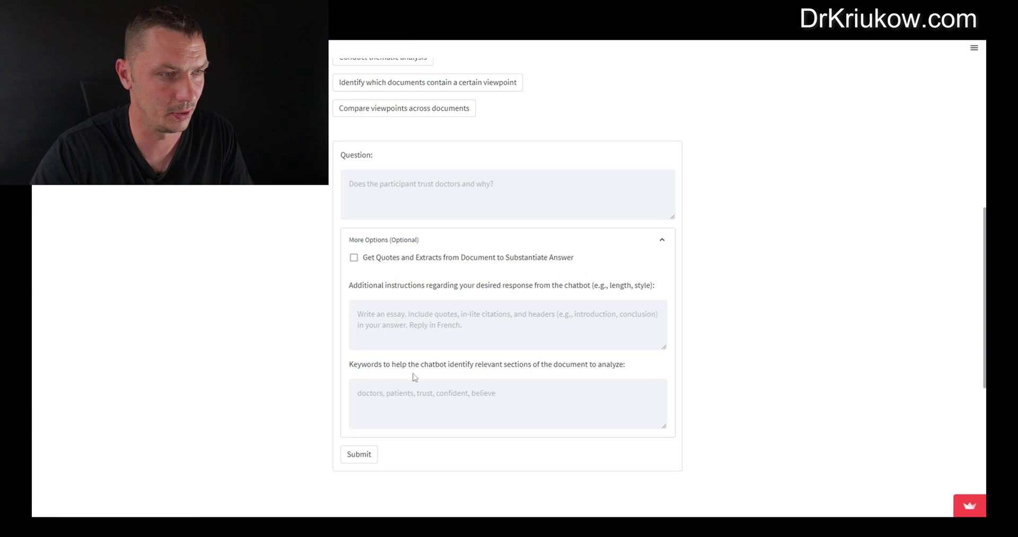
left_click(382, 187)
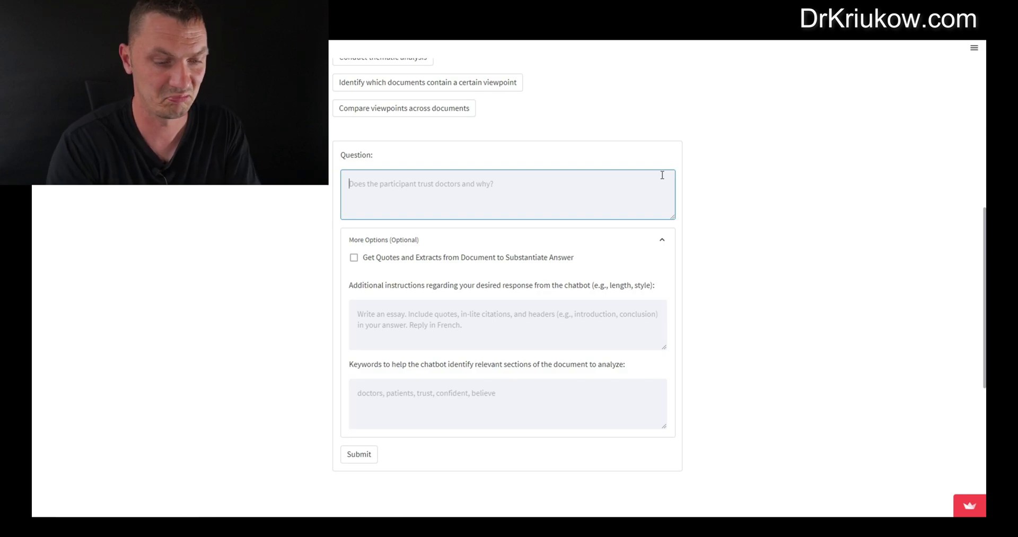
type("is the participant")
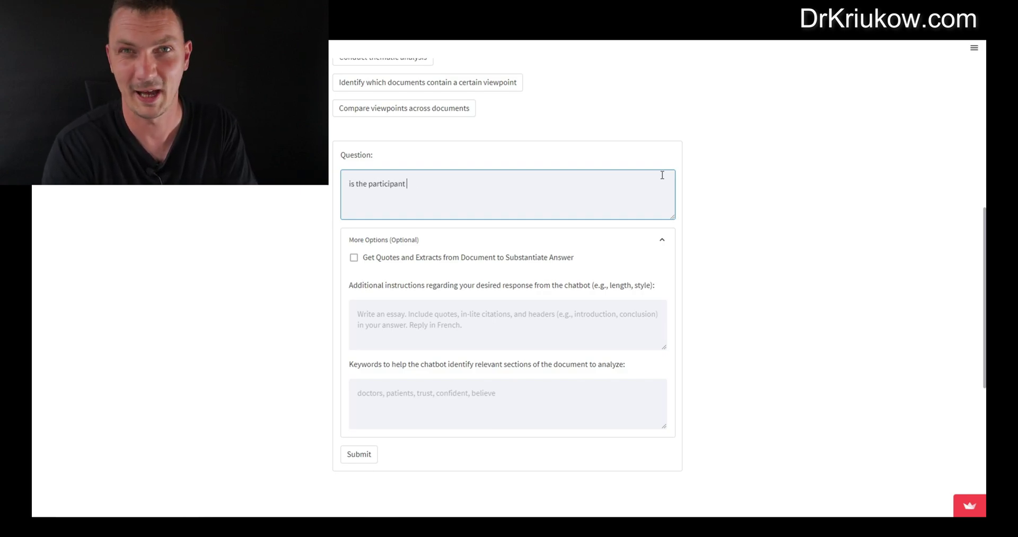
type(" happy ")
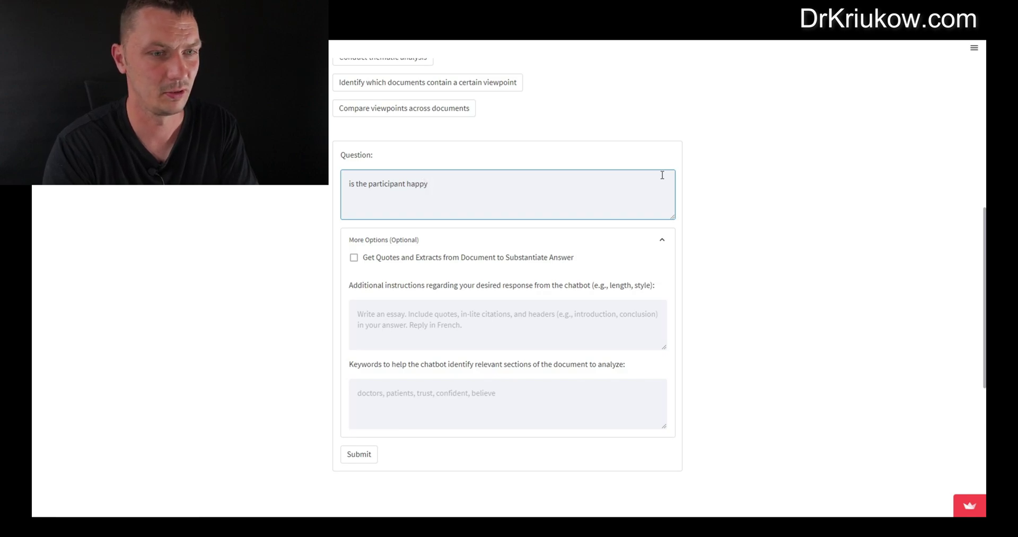
type("with the leadership style?")
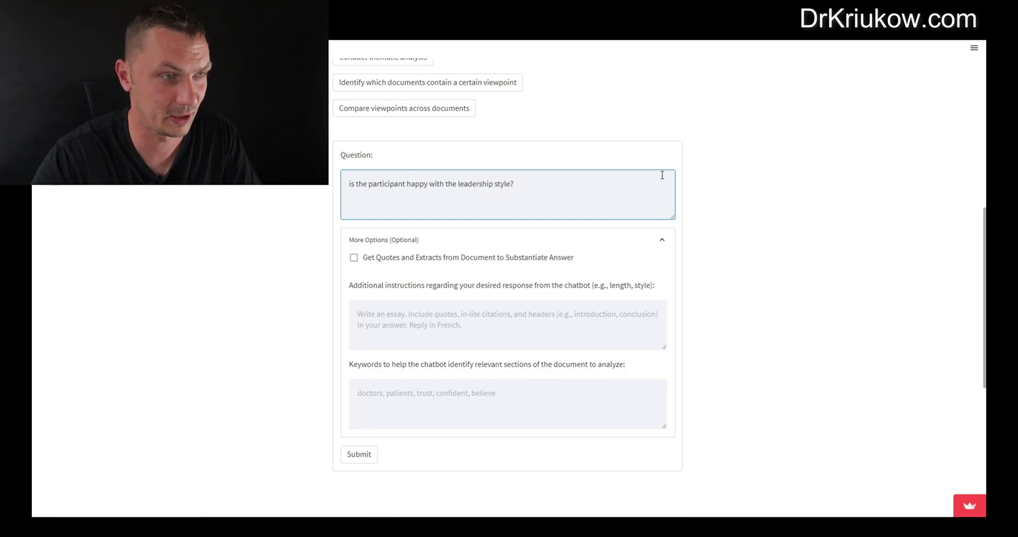
left_click(353, 257)
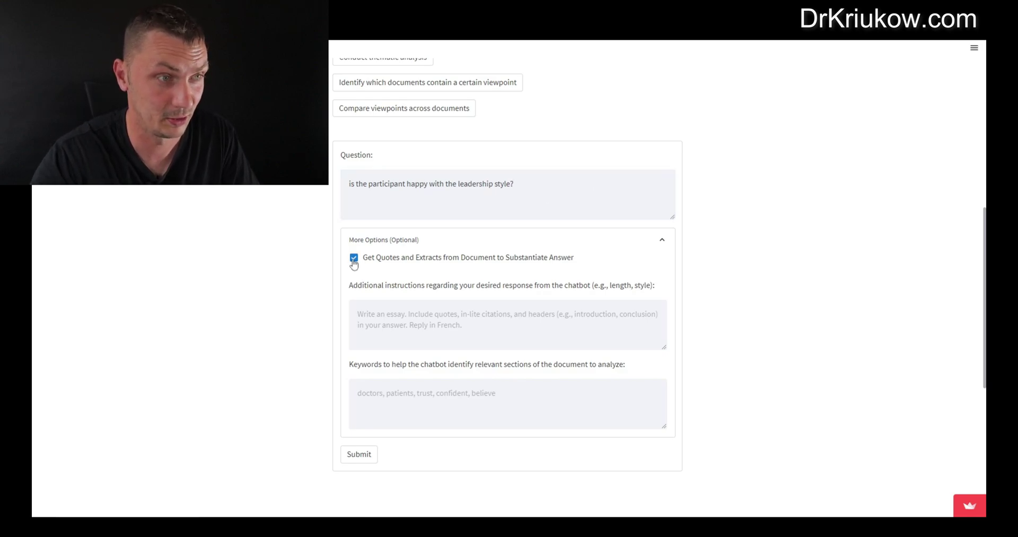
Step: Submit the leadership question and review the answer, quotes and document extracts
left_click(359, 453)
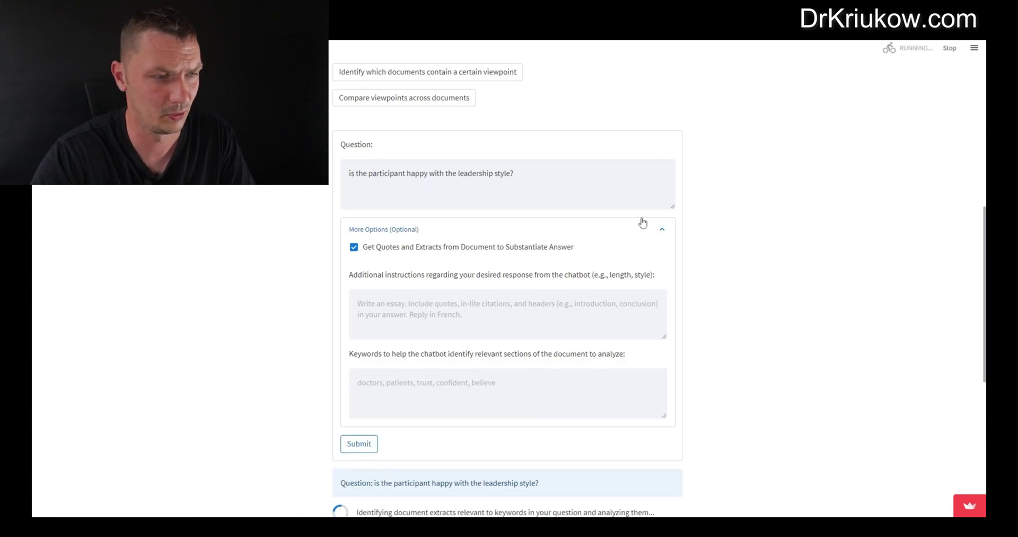
scroll(739, 206, "down", 2)
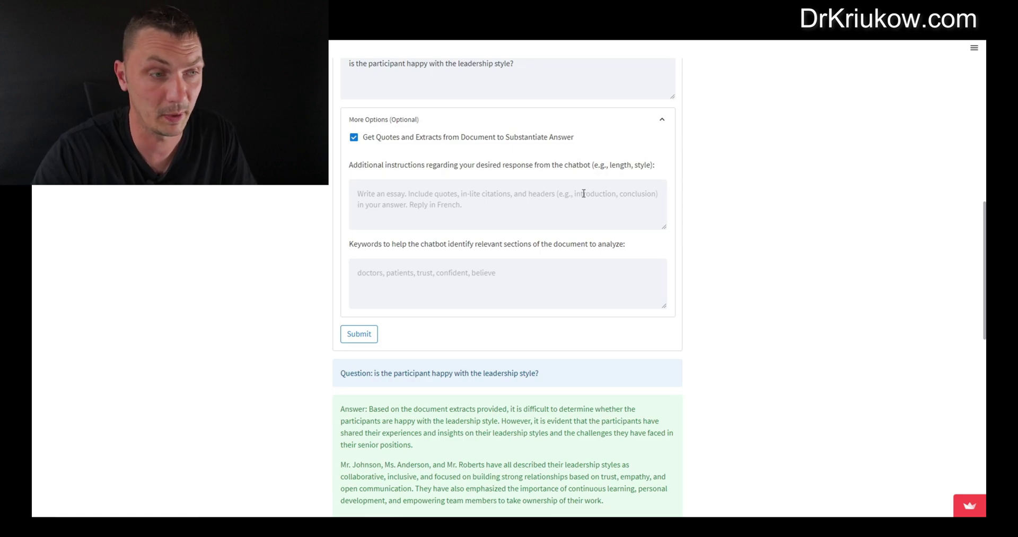
scroll(582, 194, "down", 2)
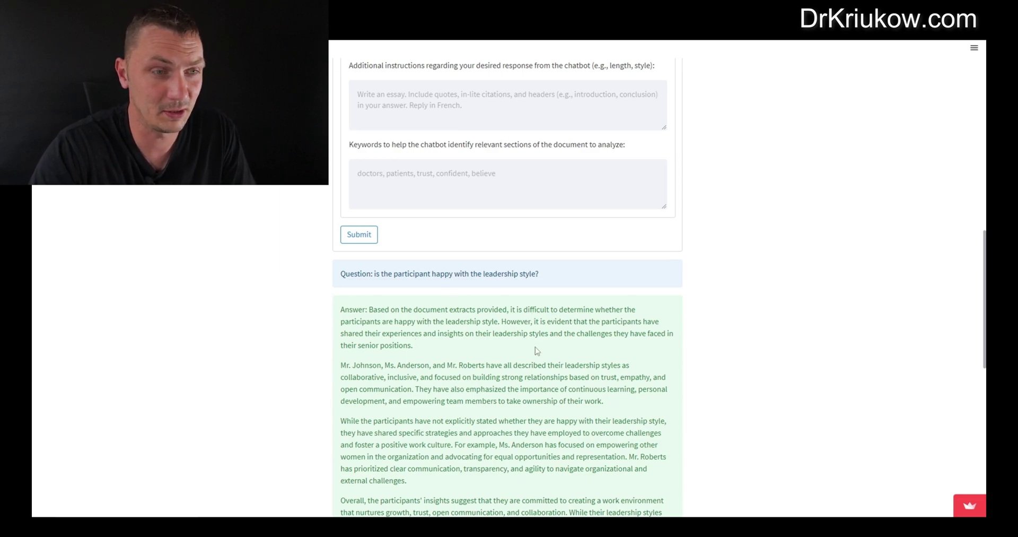
scroll(470, 375, "down", 2)
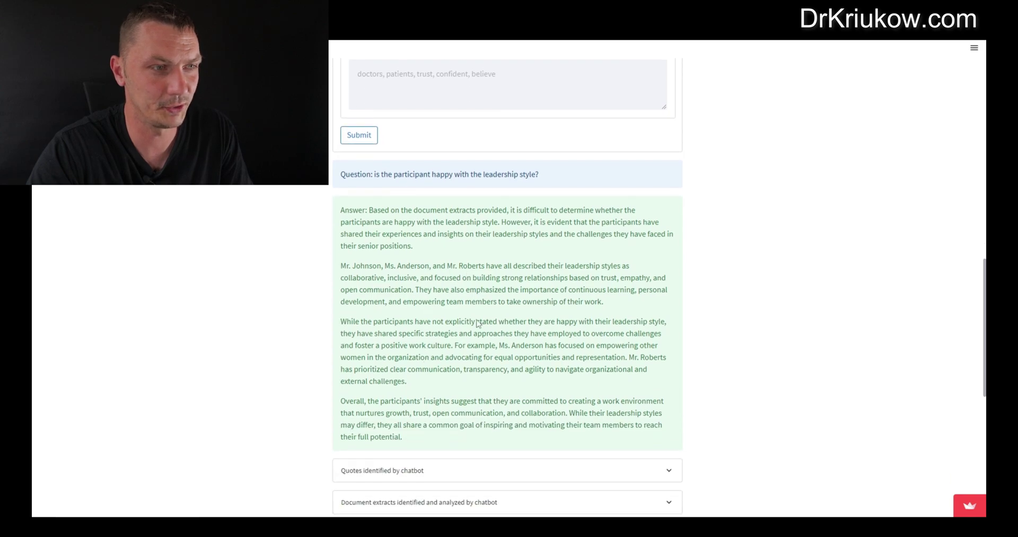
scroll(427, 324, "up", 8)
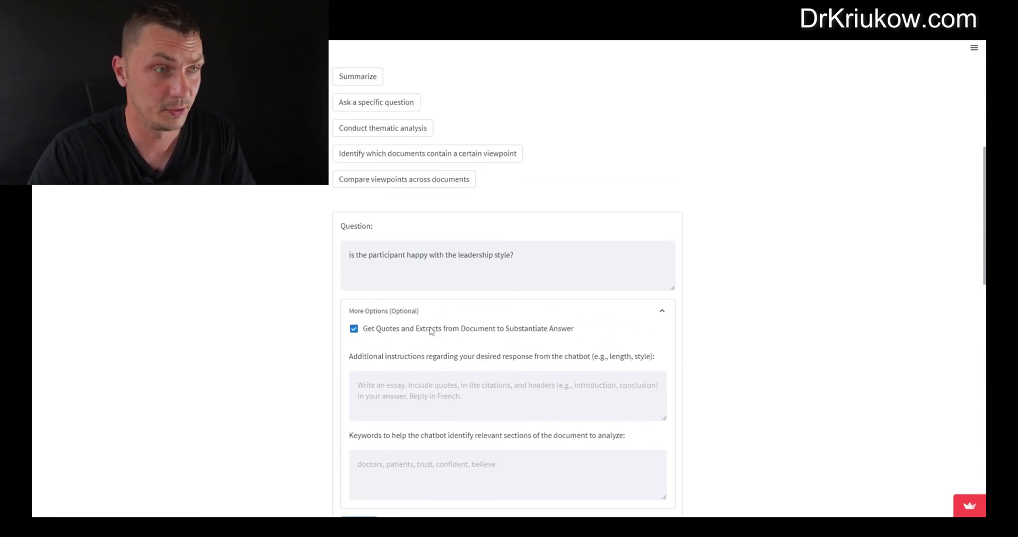
scroll(431, 330, "up", 2)
Step: Choose Conduct thematic analysis and set the Theme Type to Essay
left_click(358, 239)
scroll(477, 240, "down", 3)
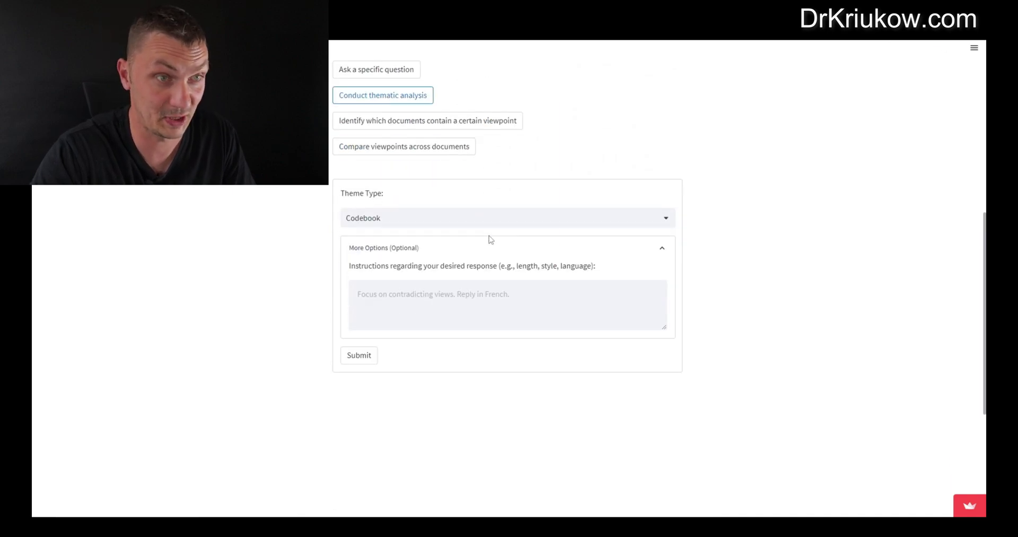
scroll(374, 193, "up", 3)
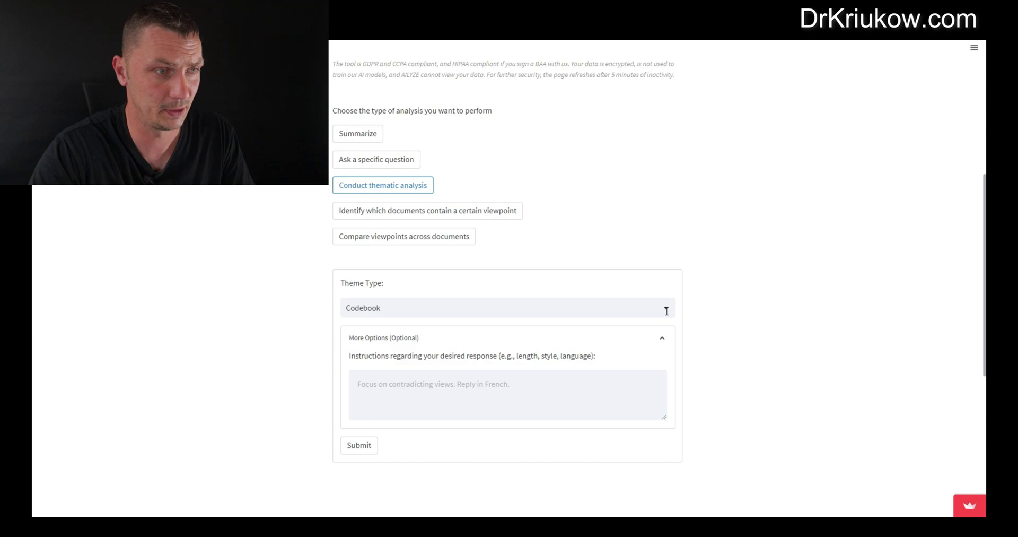
scroll(608, 290, "down", 6)
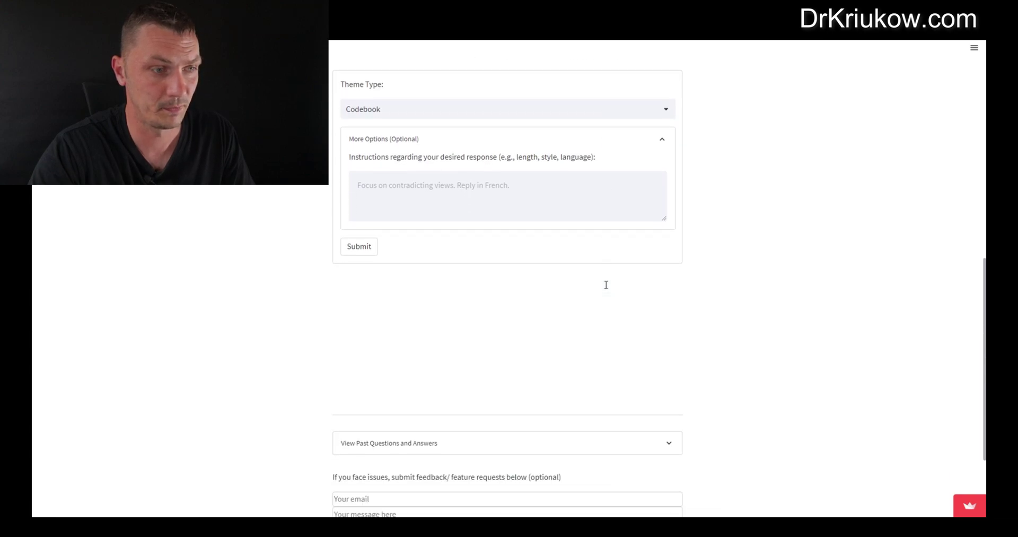
scroll(607, 288, "up", 4)
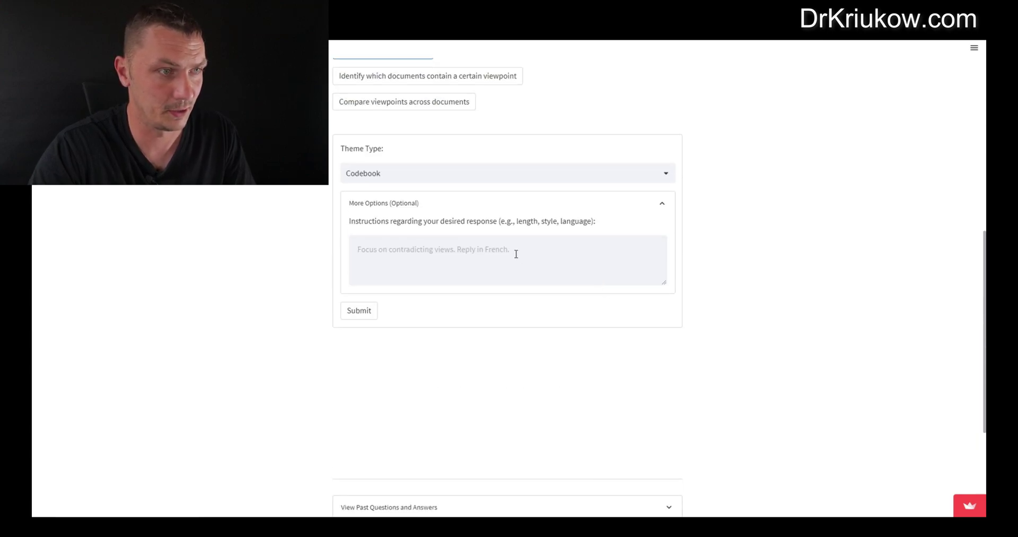
left_click(410, 173)
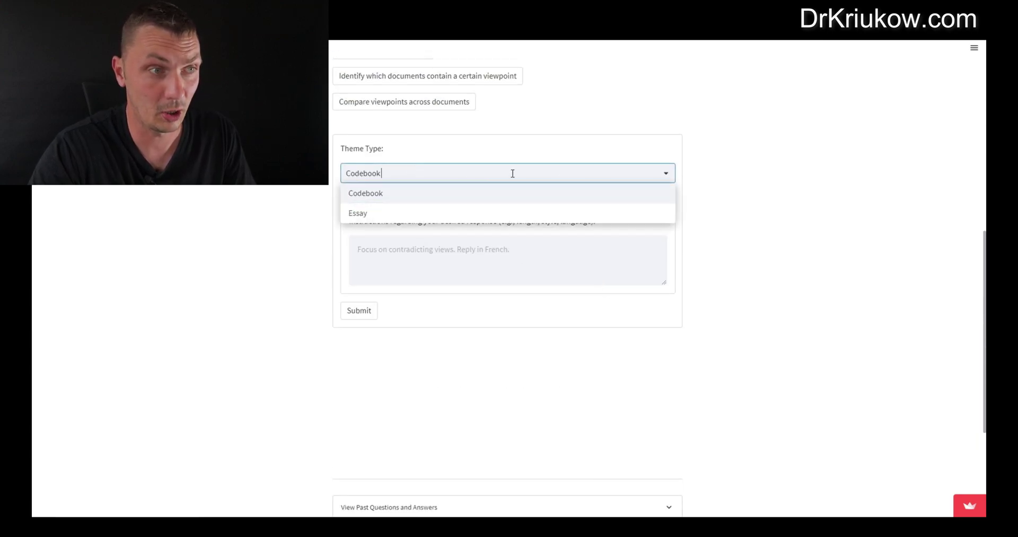
left_click(385, 214)
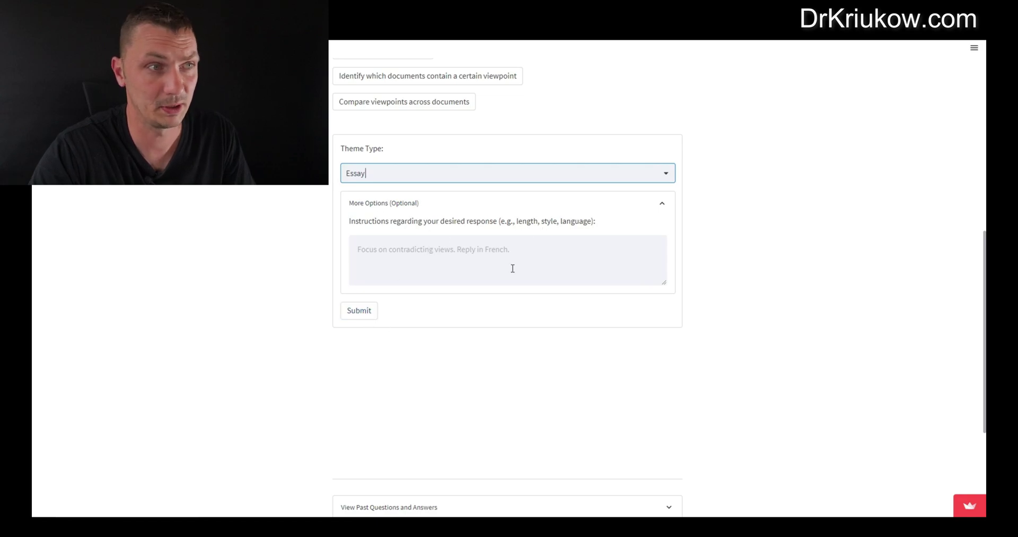
scroll(511, 286, "up", 4)
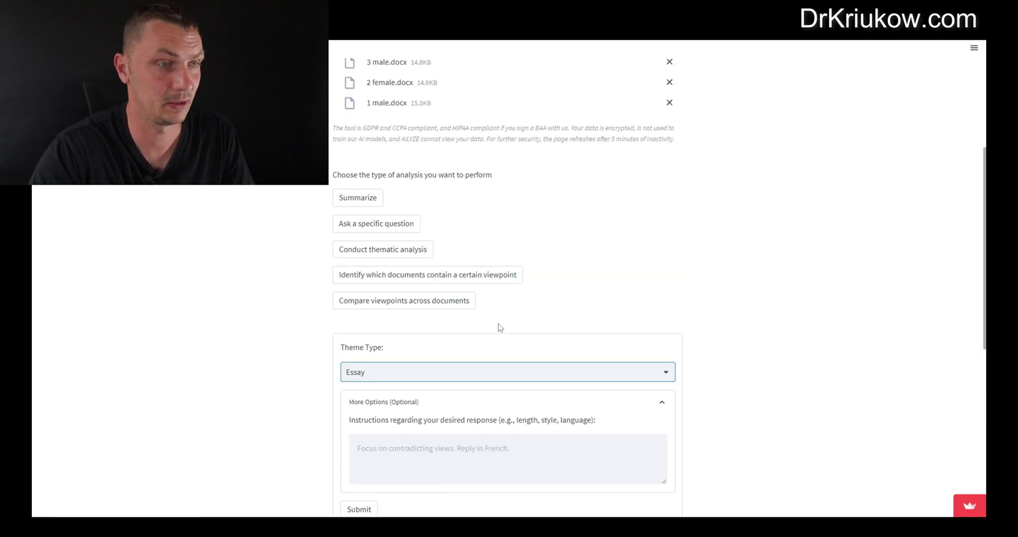
scroll(504, 322, "down", 2)
Step: Submit the Essay thematic analysis and read the first themes with their quotes
left_click(352, 416)
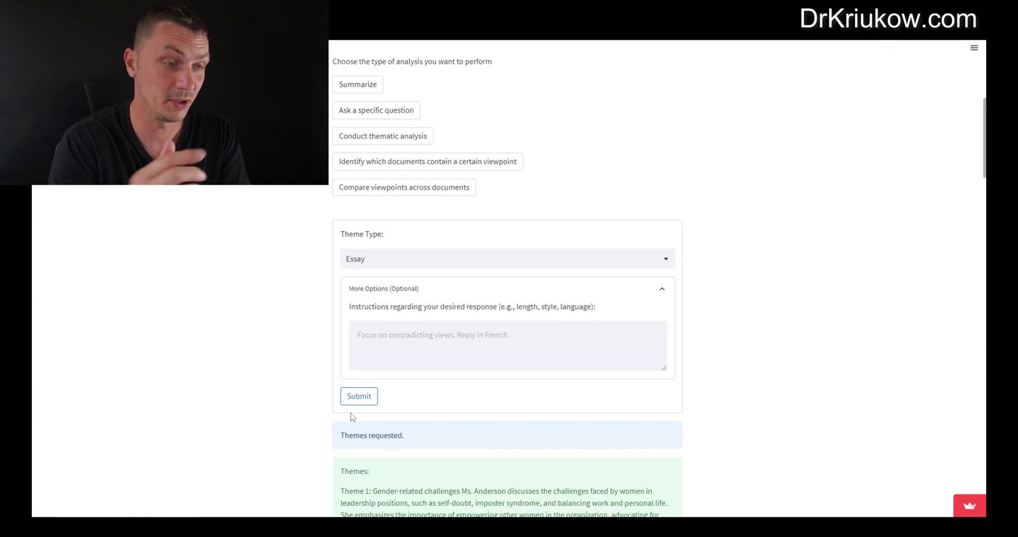
scroll(407, 318, "down", 3)
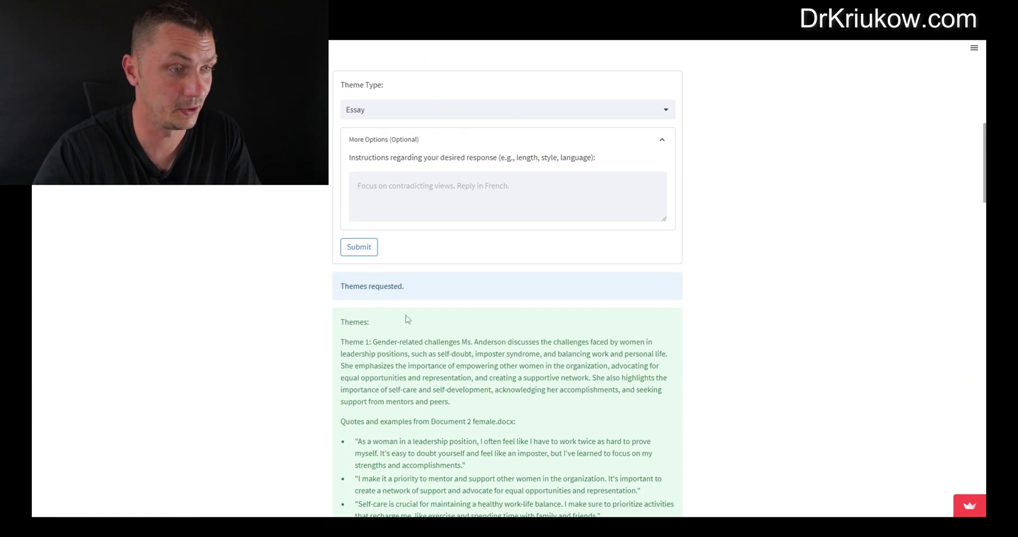
scroll(462, 257, "down", 1)
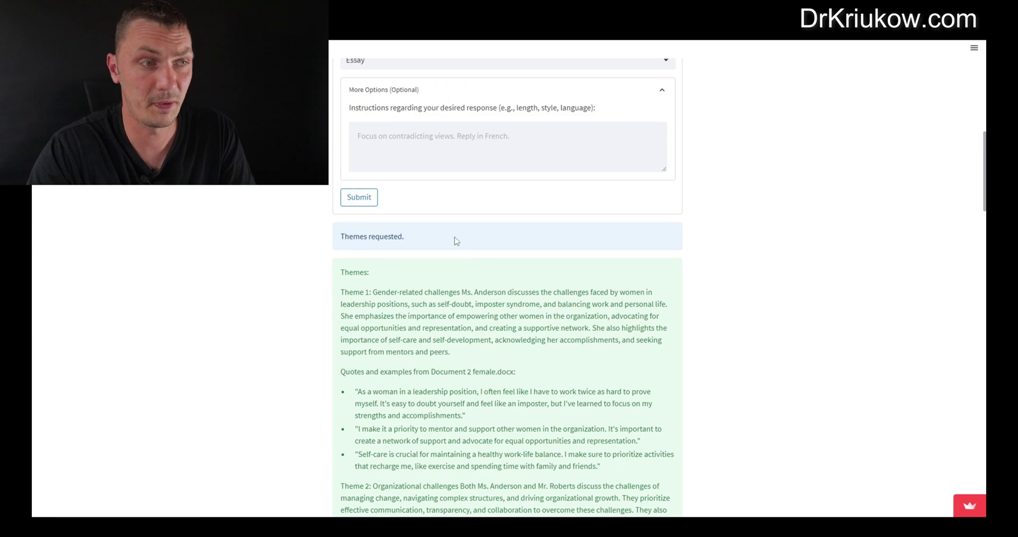
scroll(398, 277, "down", 1)
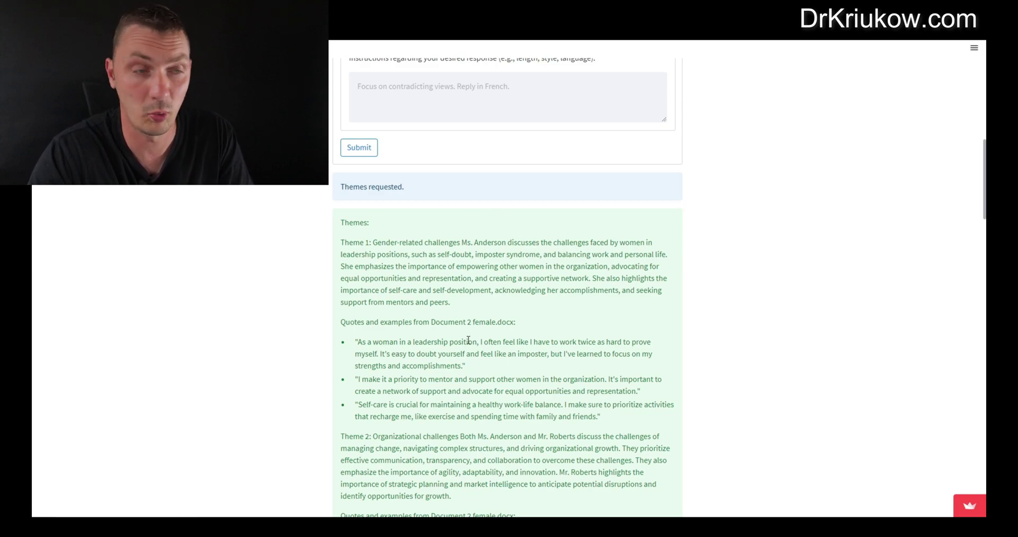
scroll(466, 329, "down", 2)
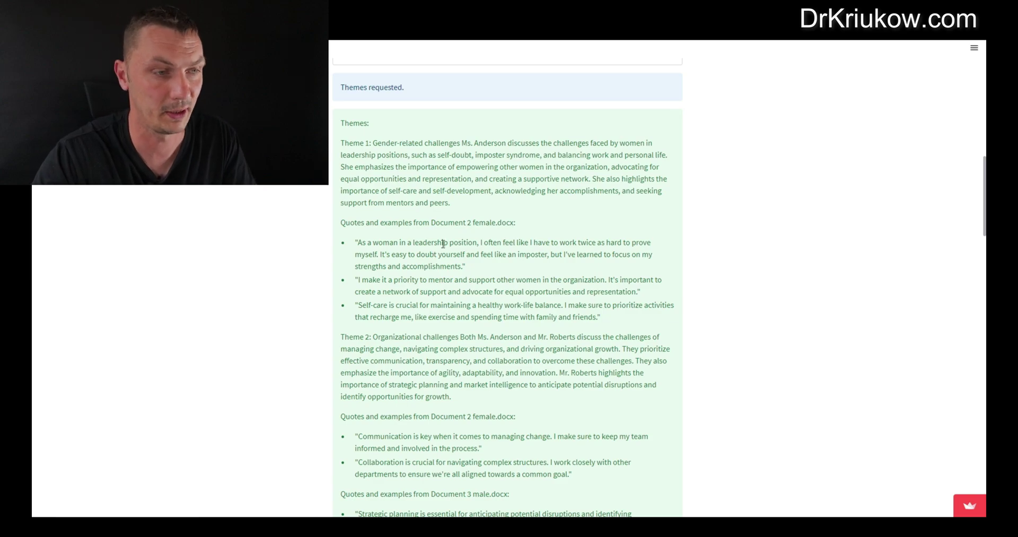
scroll(442, 242, "down", 2)
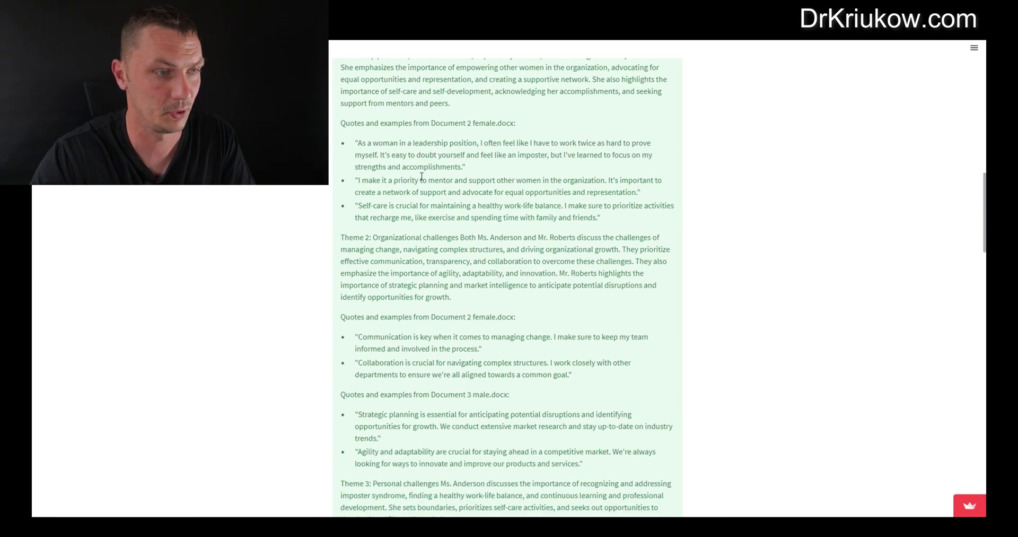
scroll(421, 176, "up", 3)
scroll(380, 183, "down", 5)
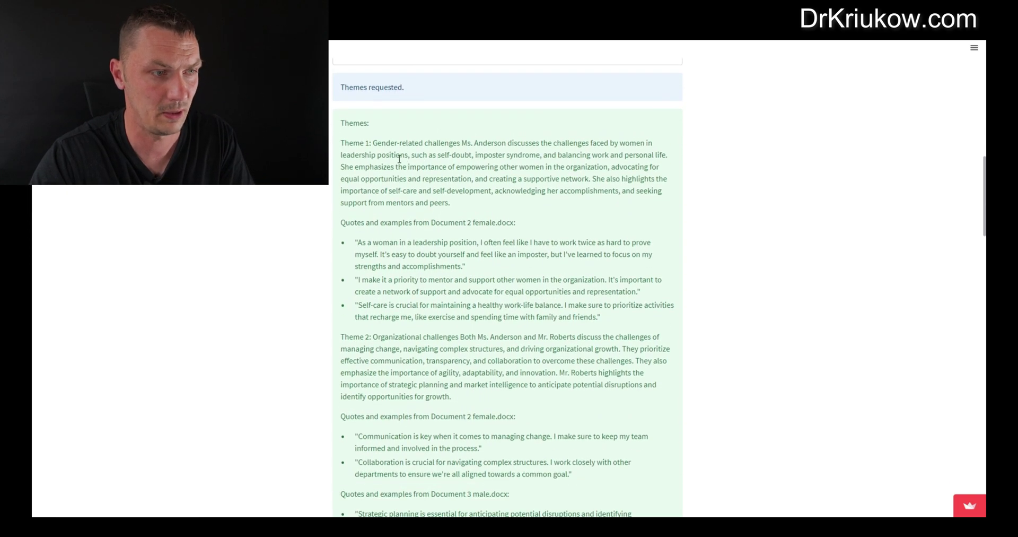
scroll(399, 163, "down", 2)
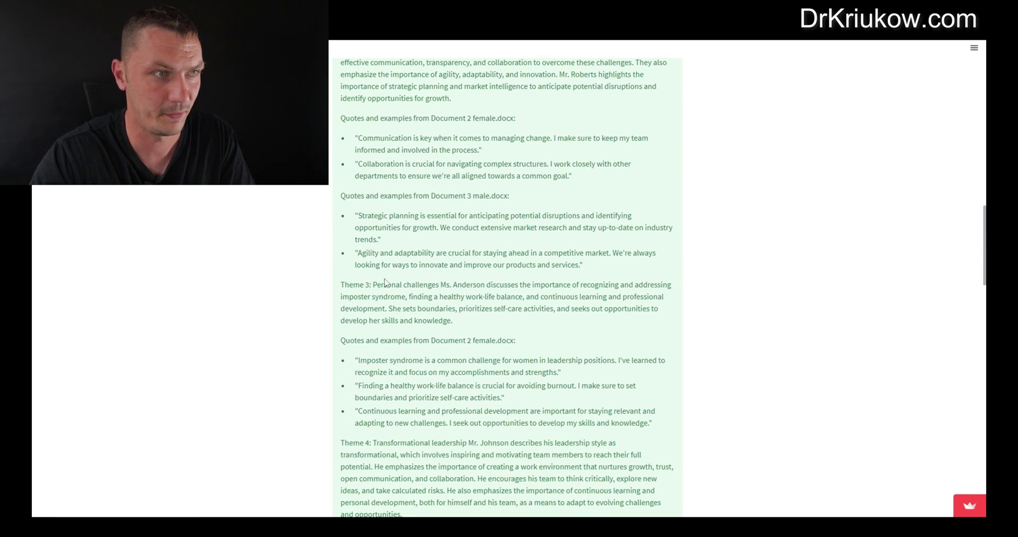
Step: Scroll through the remaining themes up to Theme 10 on ethical leadership, then back up
scroll(385, 282, "up", 4)
scroll(409, 236, "down", 12)
scroll(418, 225, "down", 14)
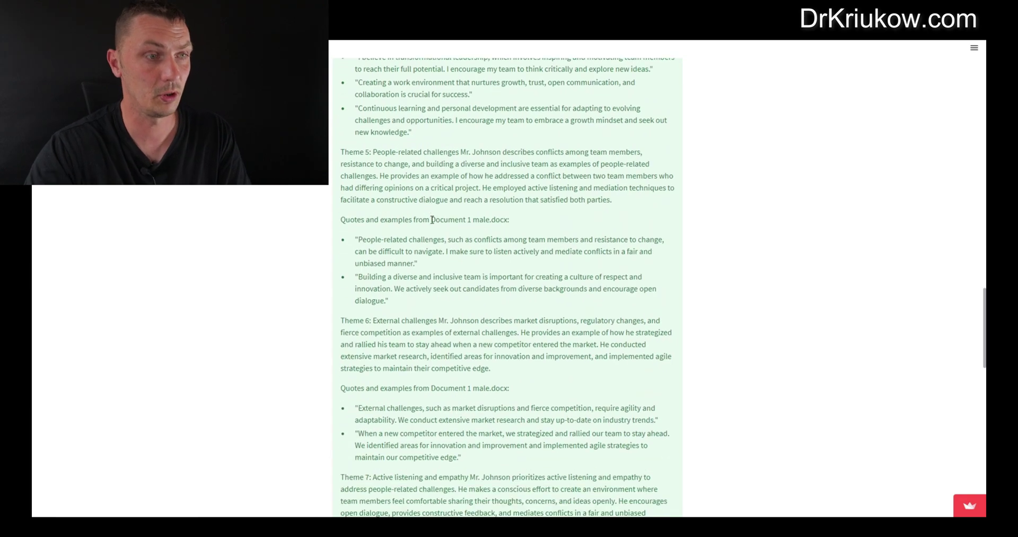
scroll(435, 219, "down", 5)
scroll(435, 223, "up", 6)
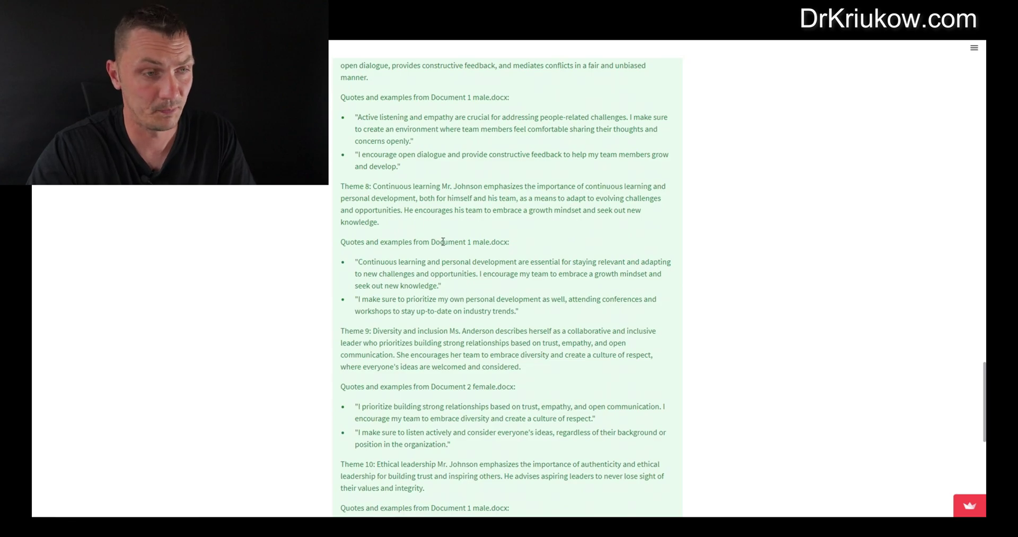
scroll(442, 236, "down", 2)
scroll(441, 238, "up", 5)
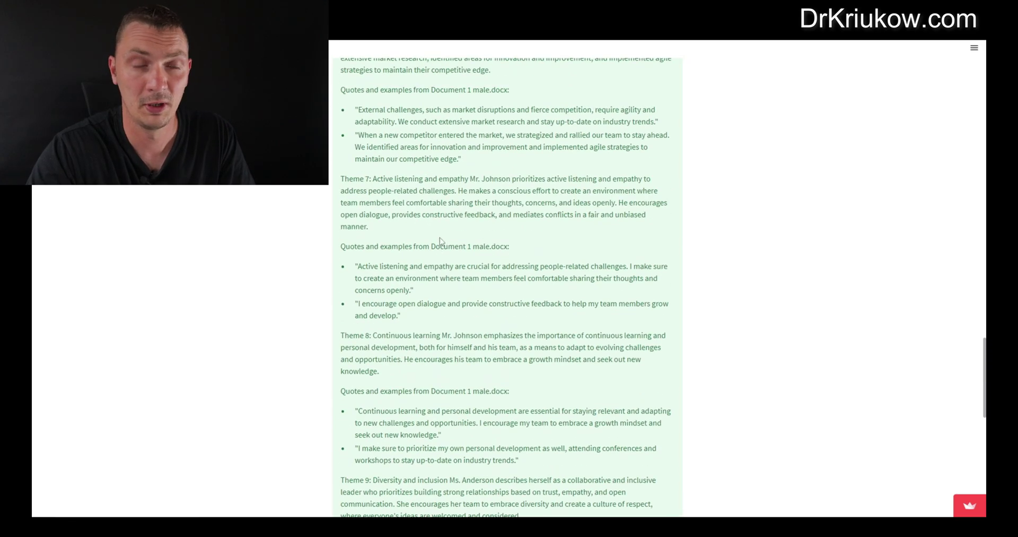
scroll(440, 240, "up", 10)
scroll(439, 241, "up", 10)
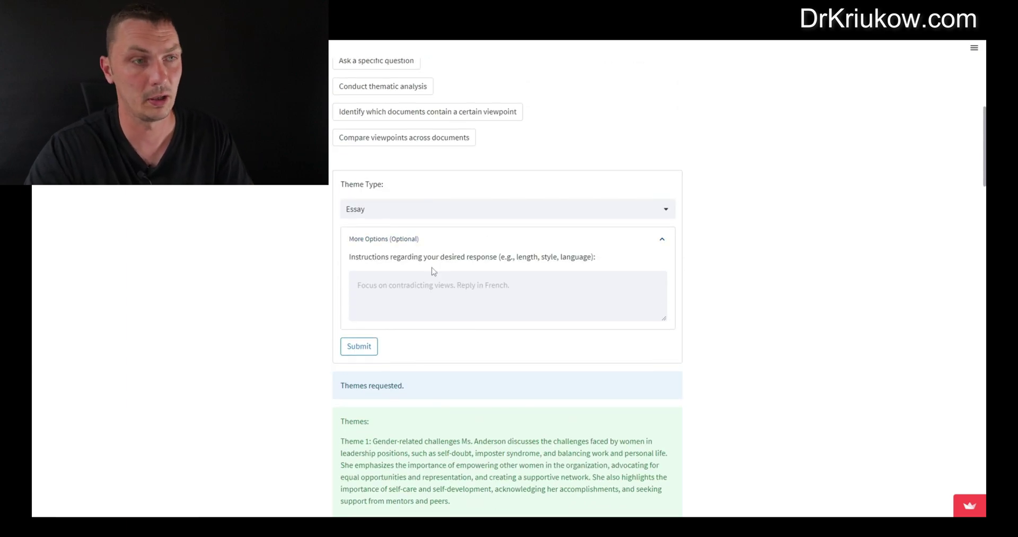
Step: Switch to Compare viewpoints across documents, showing the Question and Describe-the-respondents fields
scroll(366, 218, "up", 4)
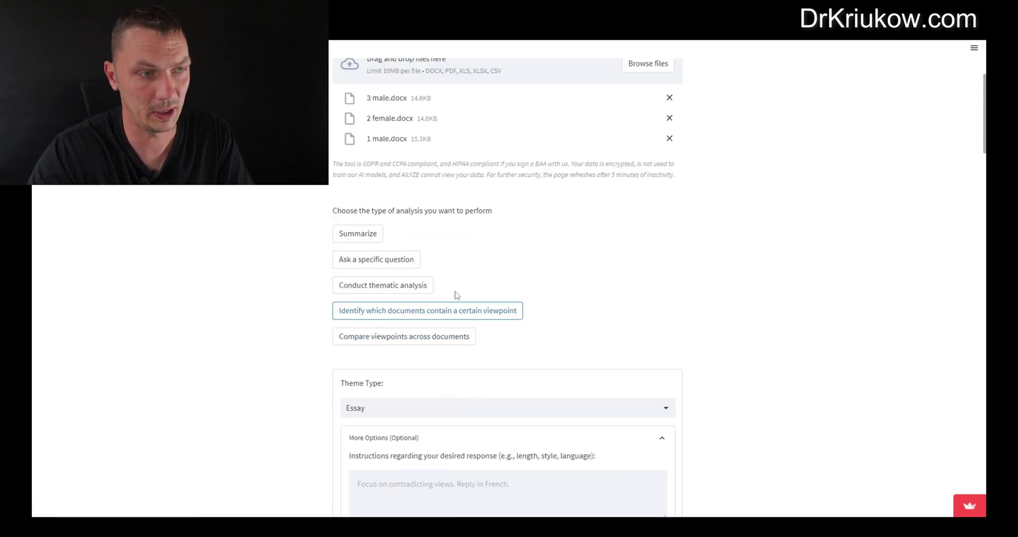
scroll(462, 284, "down", 4)
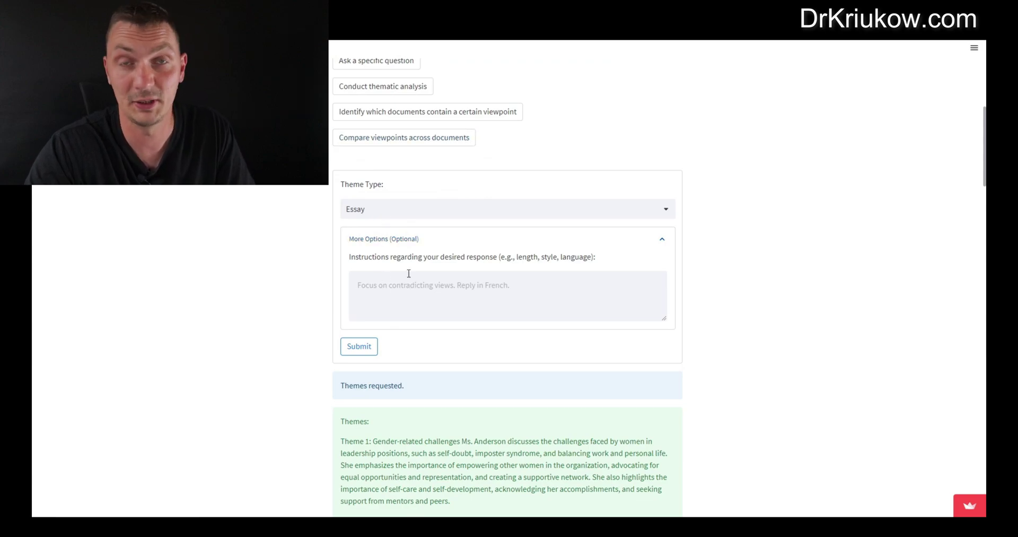
scroll(411, 266, "up", 1)
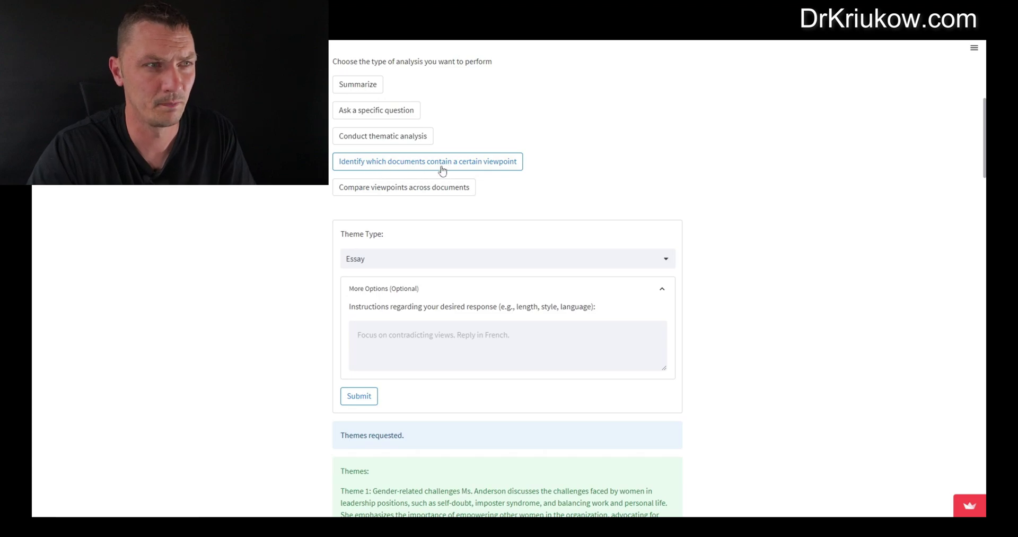
left_click(467, 165)
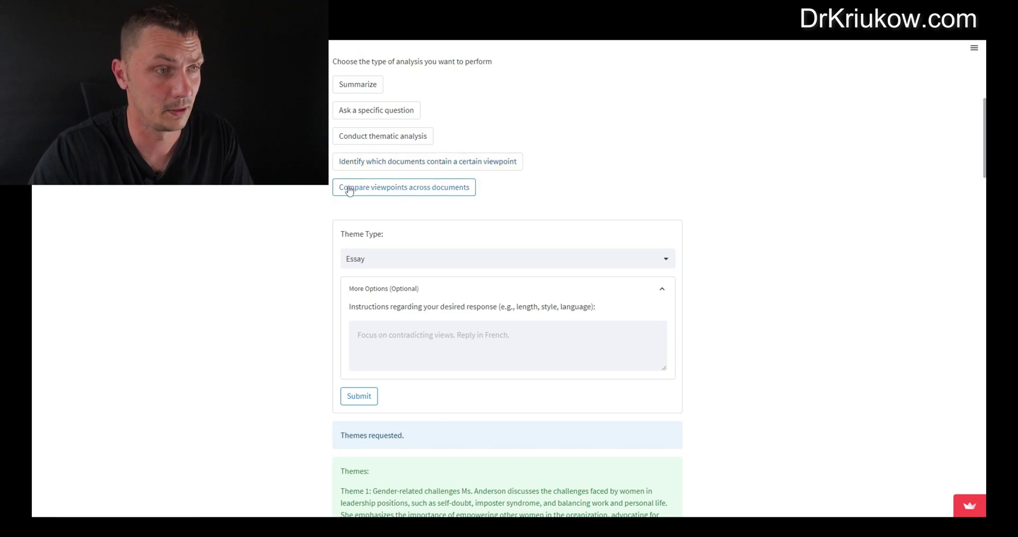
left_click(369, 188)
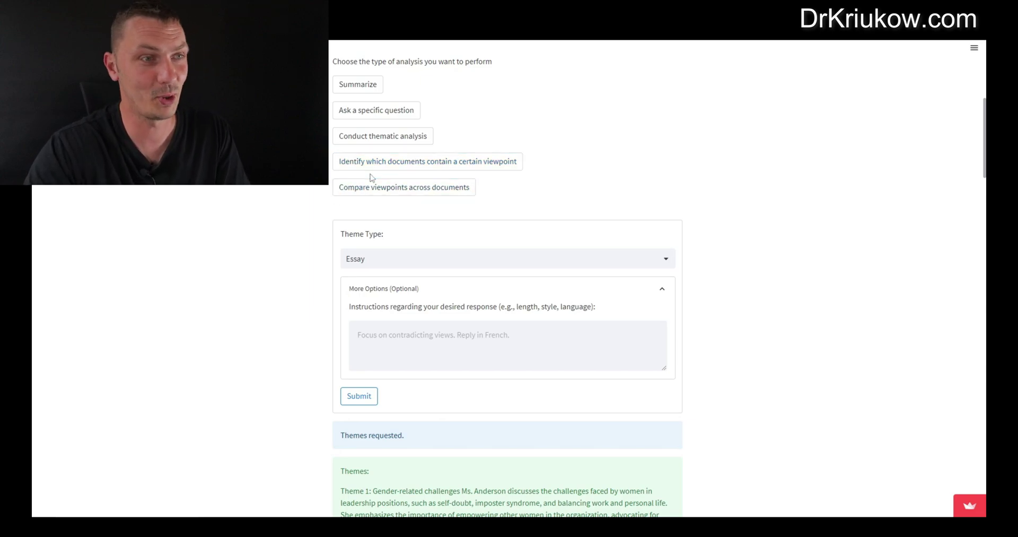
left_click(405, 195)
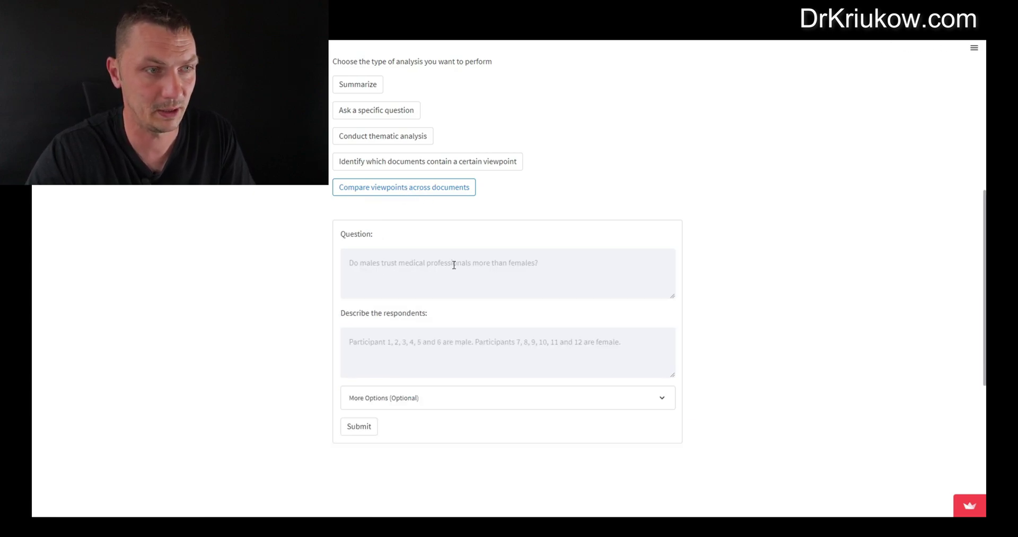
Step: Enter the question 'Do female leaders experience more challenges than male leaders?' and describe participants 1 and 3 as male, 2 as female
left_click(483, 265)
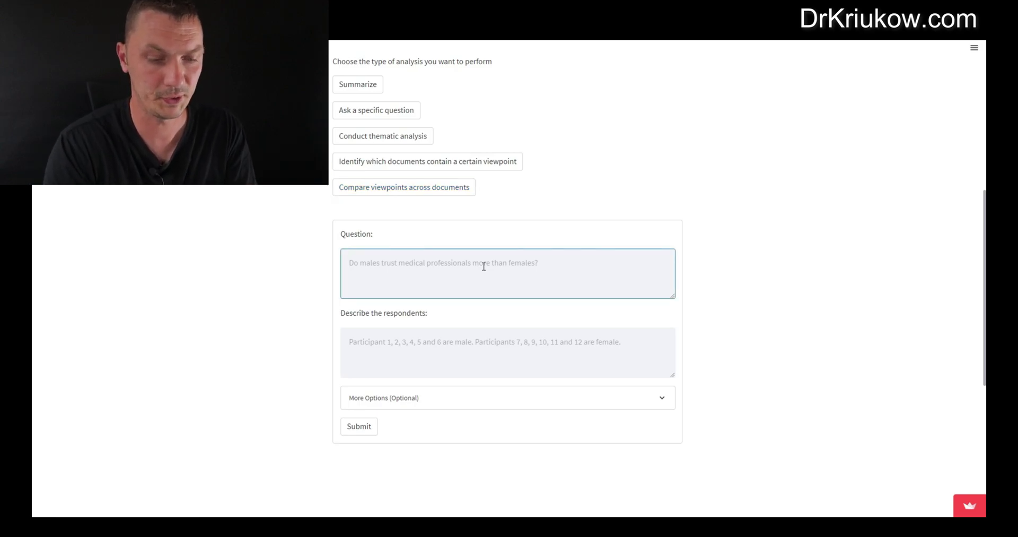
type("Do femal")
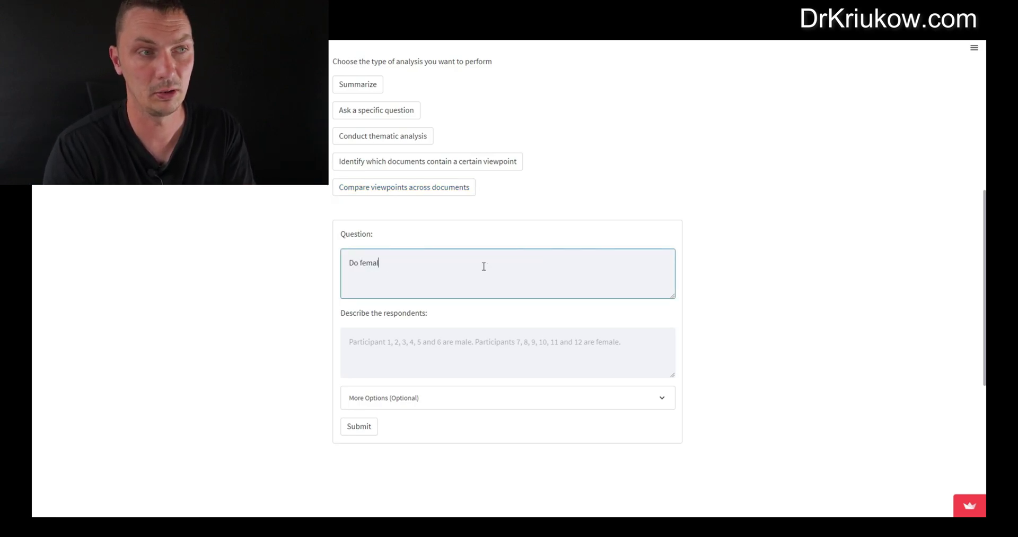
type("e leader")
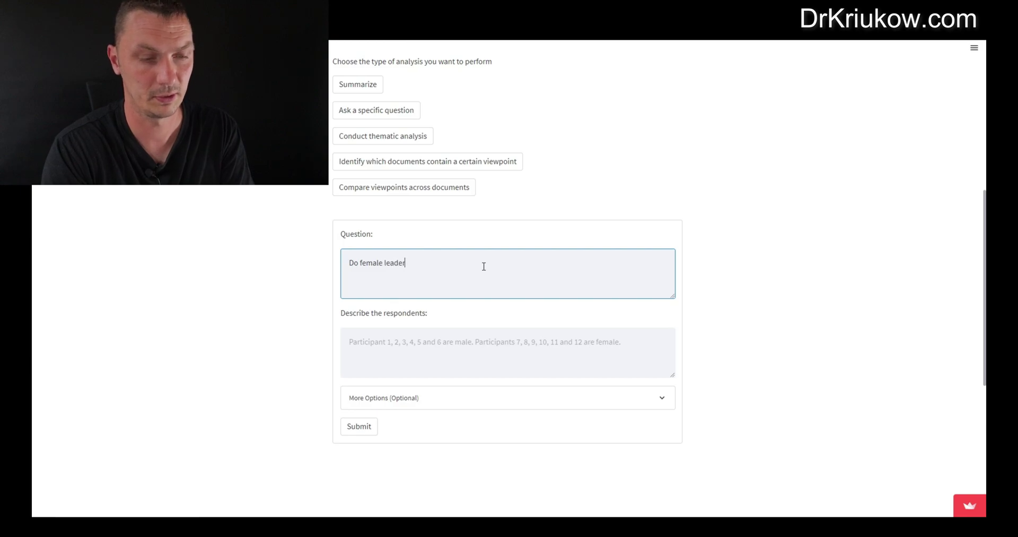
type("s experien")
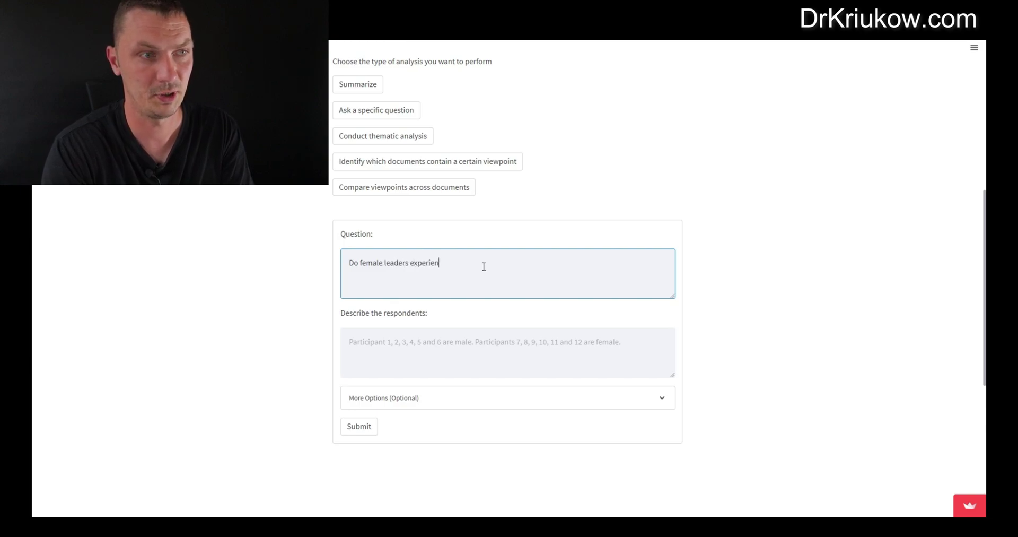
type("ce more challenges than mal")
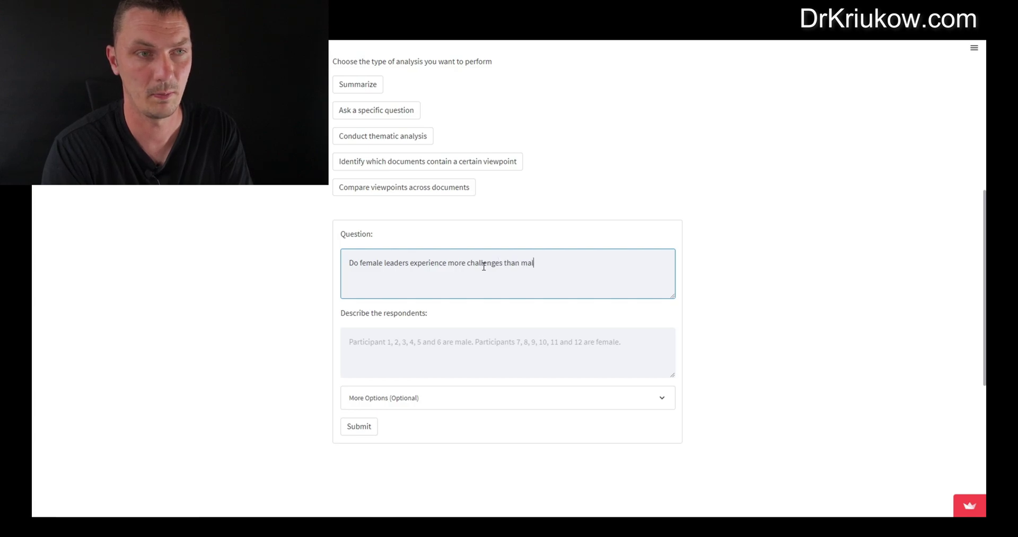
type("e leaders?")
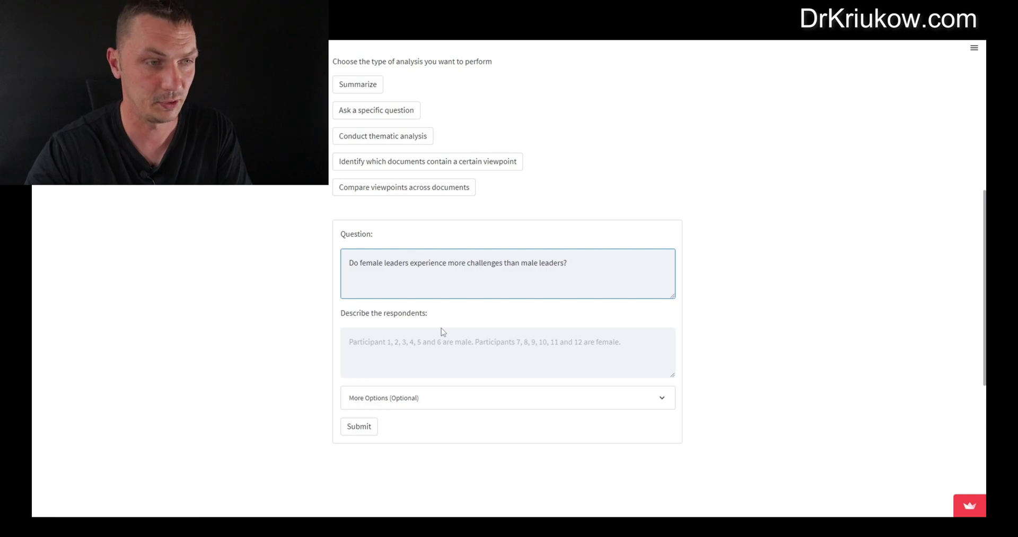
left_click(430, 339)
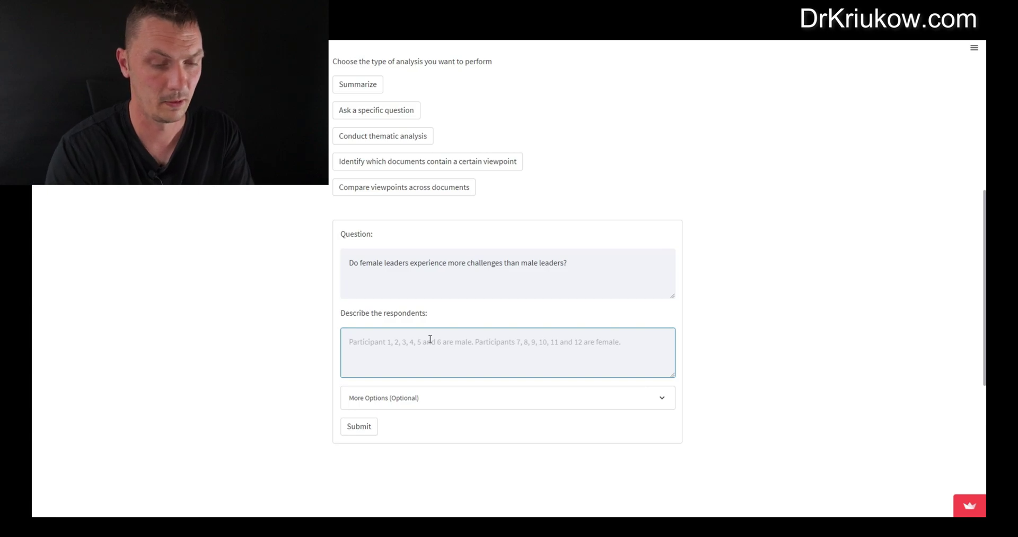
type("Parti")
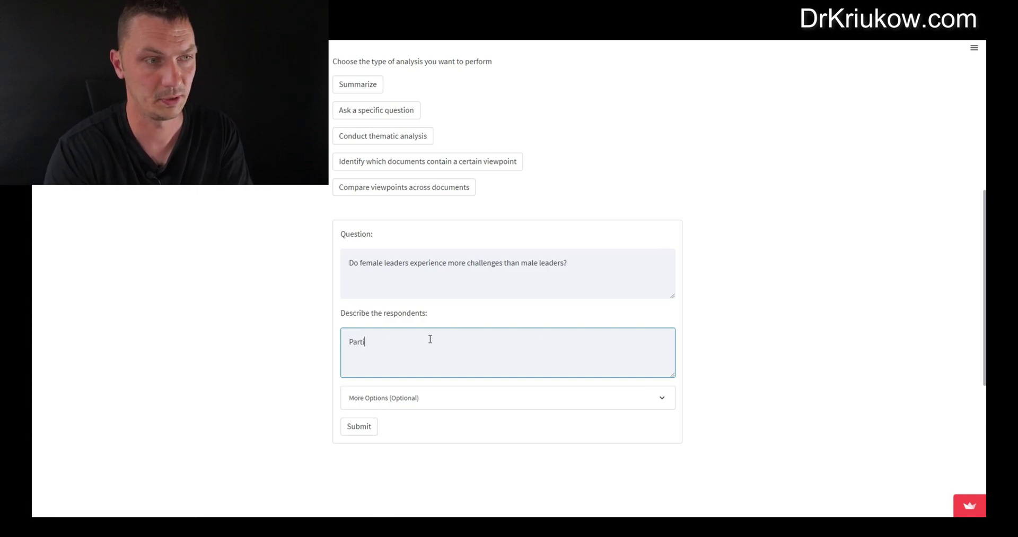
type("cipant 1 is a male")
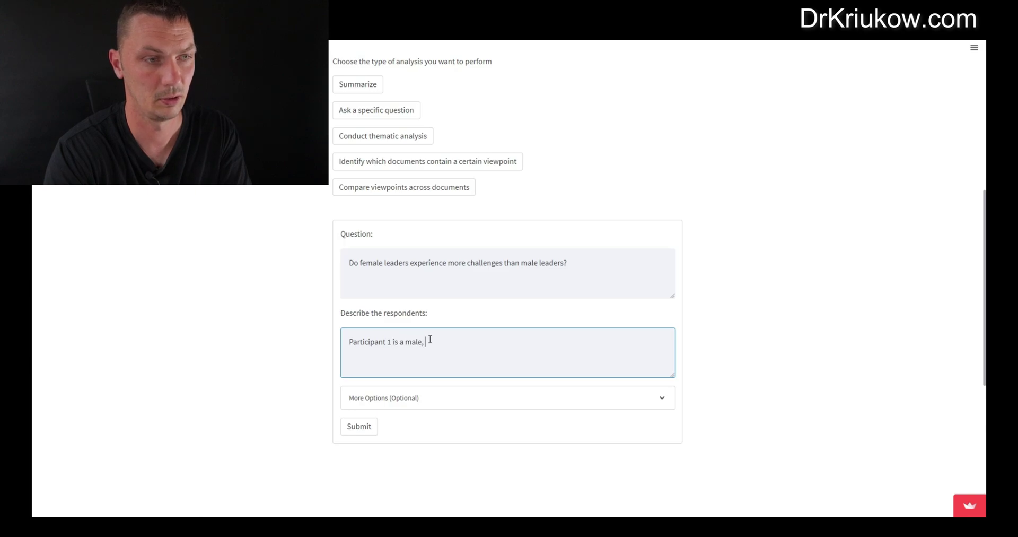
type(", Participant ")
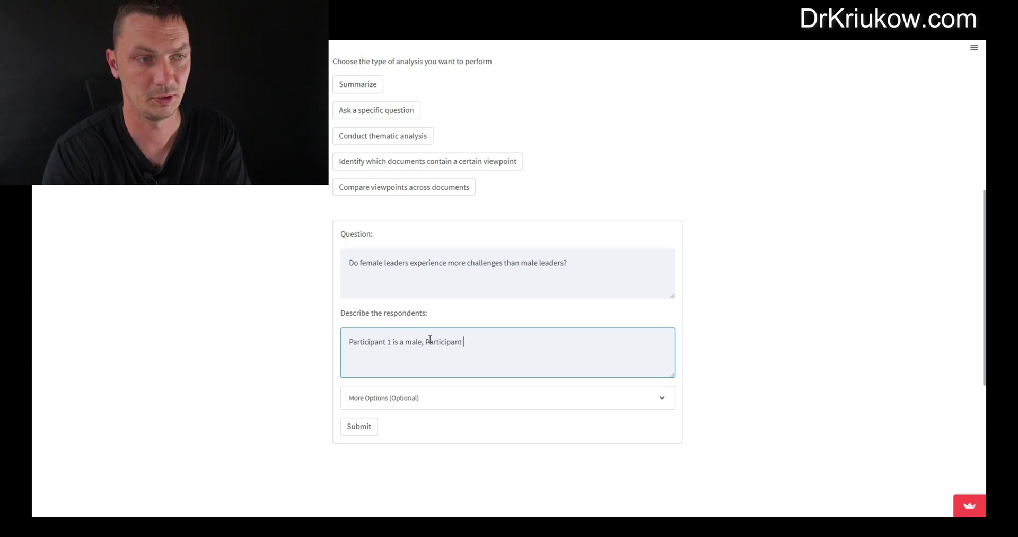
type("2 is a female")
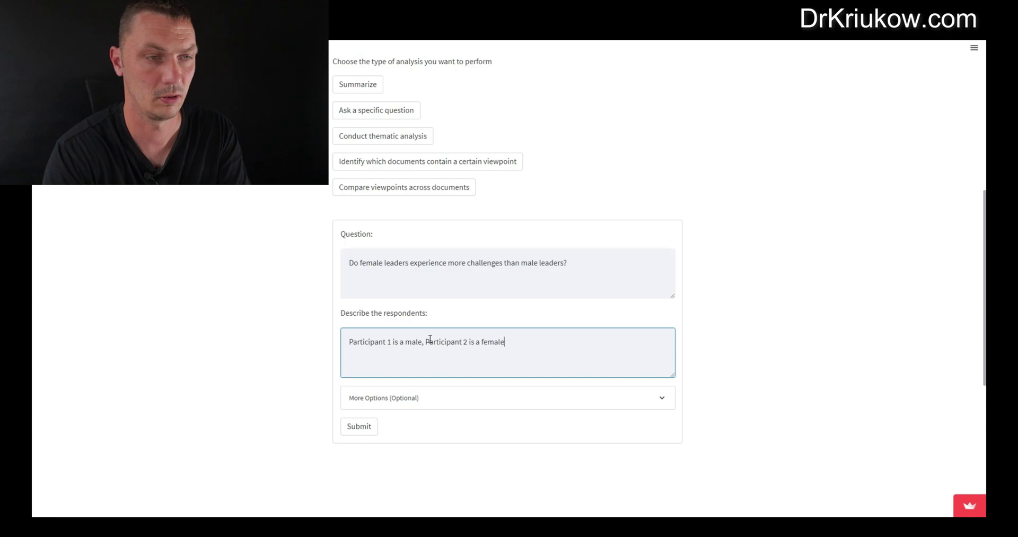
type(", Participant")
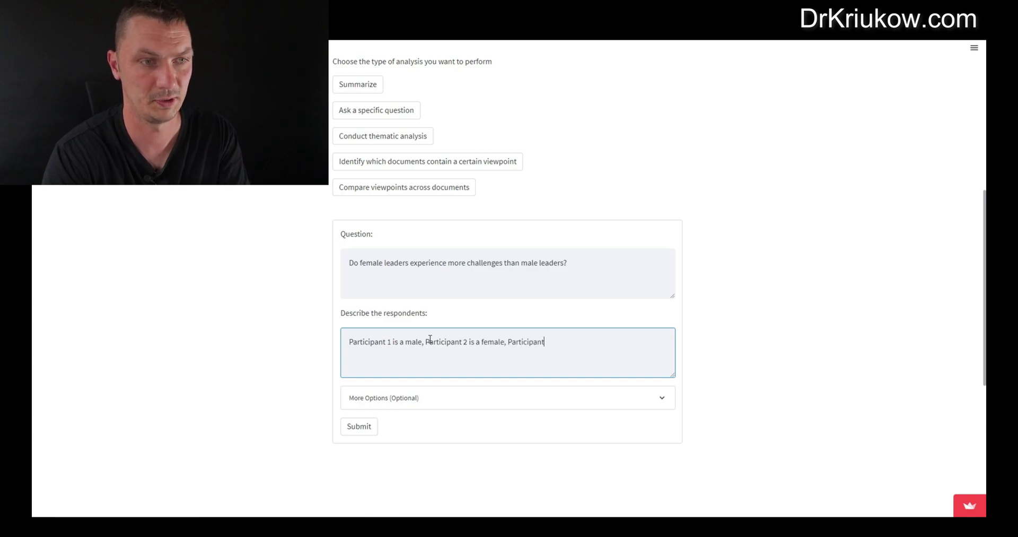
type(" 3 is a m")
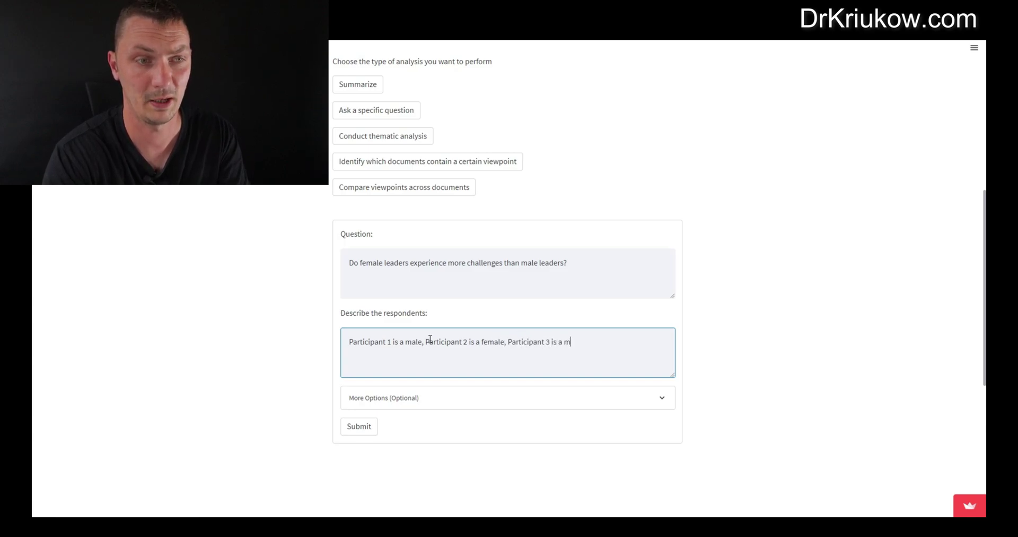
type("ale")
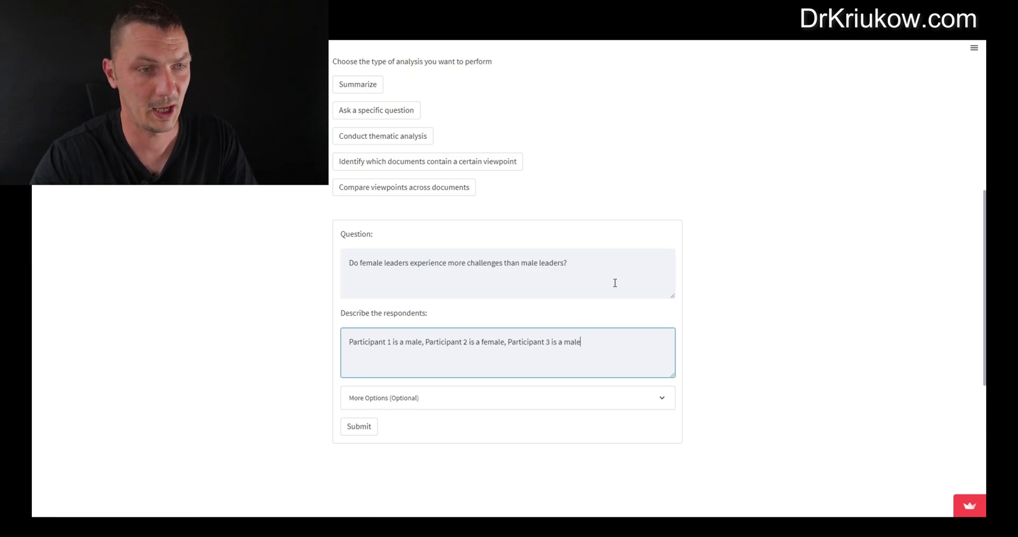
Step: Under More Options, enable 'Get Quotes and Extracts from Document to Substantiate Answer'
scroll(658, 356, "down", 1)
left_click(659, 357)
scroll(659, 354, "down", 1)
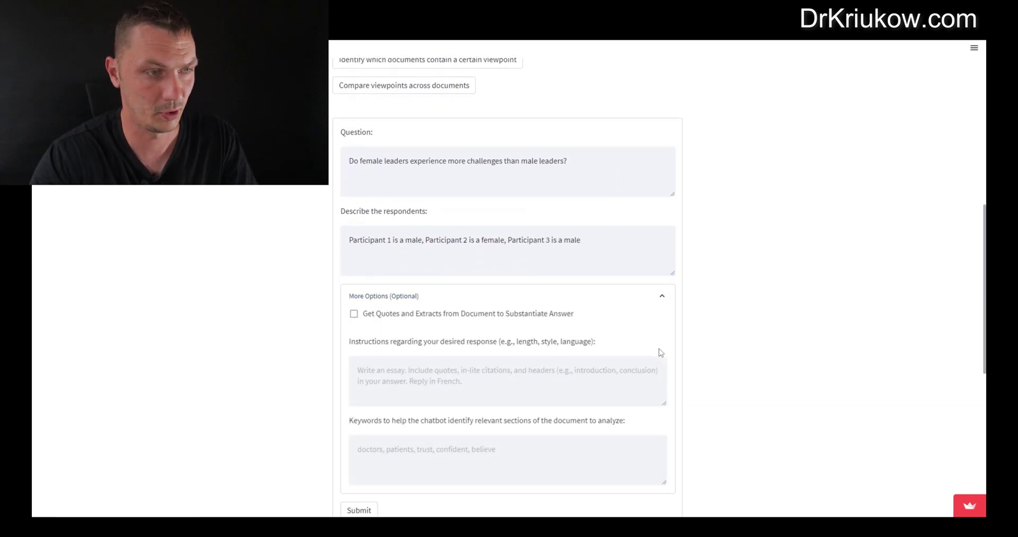
left_click(354, 316)
scroll(578, 233, "down", 2)
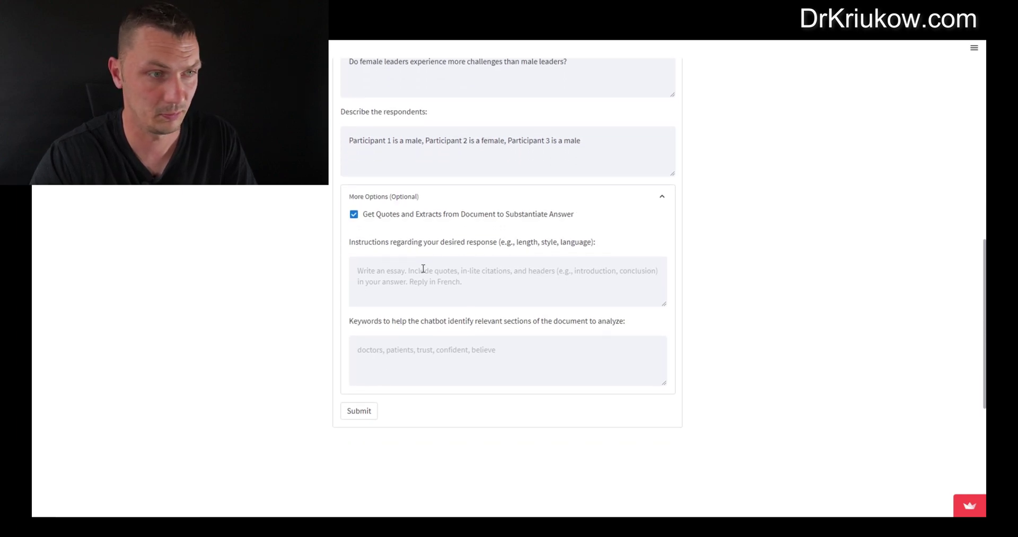
Step: Submit the male-versus-female leadership challenges comparison and wait for AILYZE's answer
left_click(365, 410)
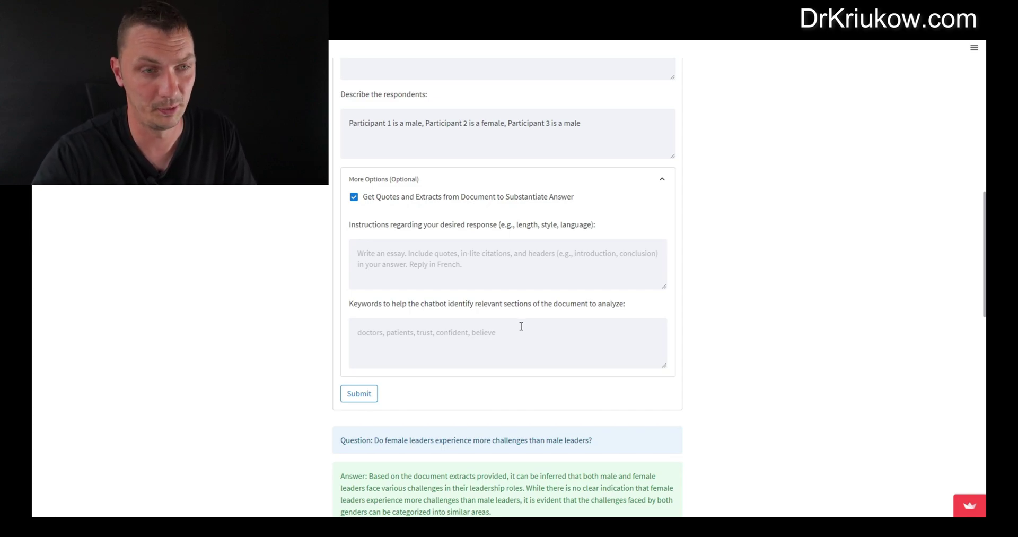
scroll(535, 239, "down", 2)
scroll(491, 193, "down", 2)
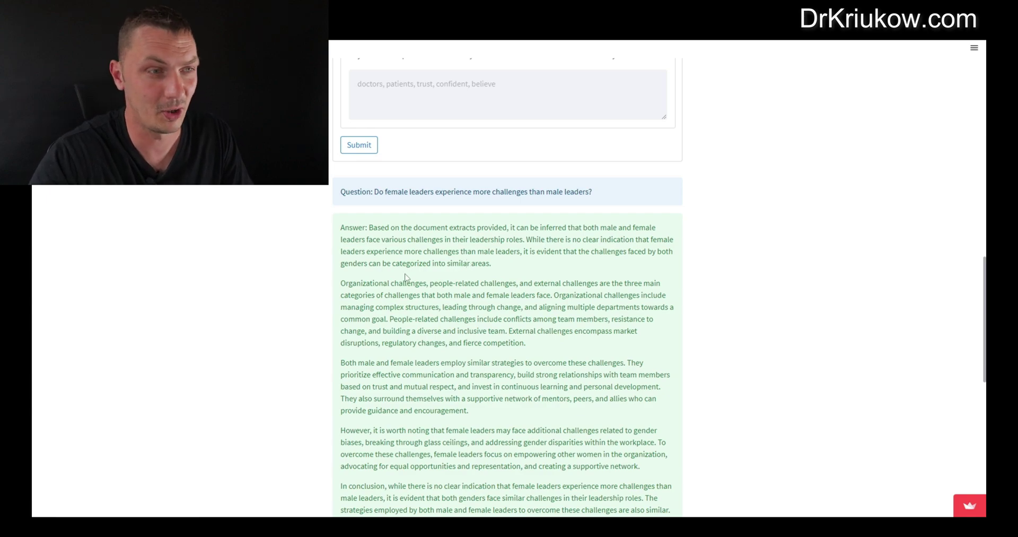
left_click_drag(349, 281, 353, 282)
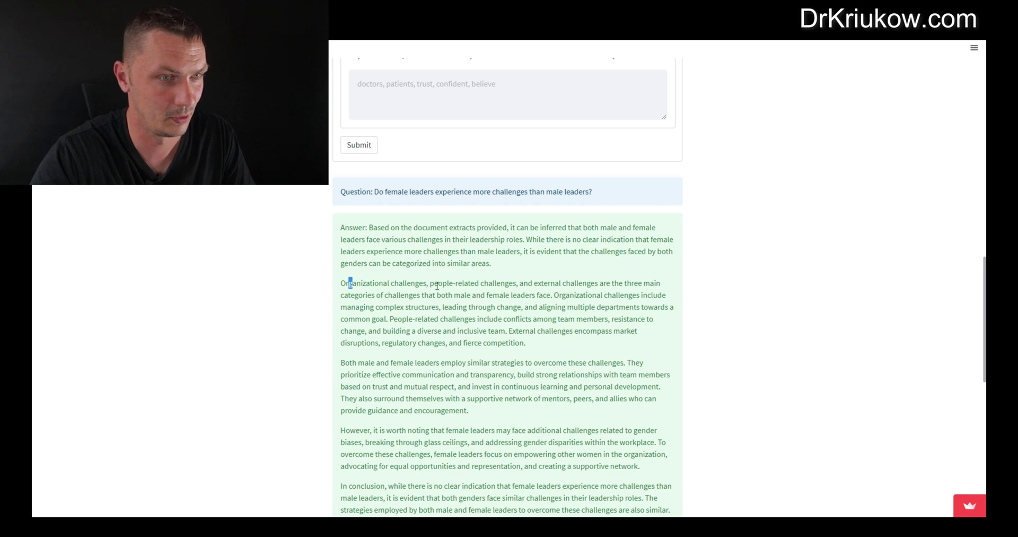
left_click(494, 318)
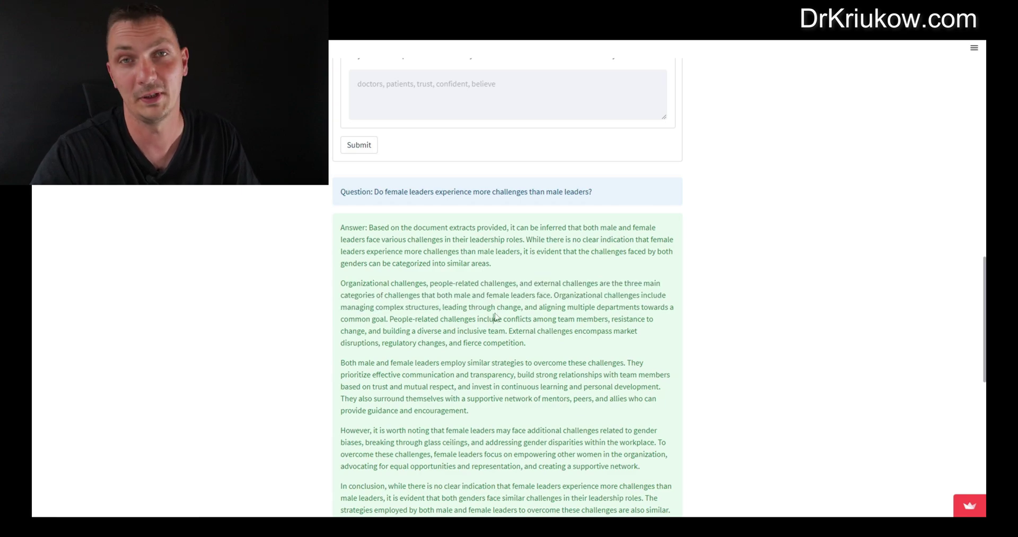
scroll(512, 285, "down", 1)
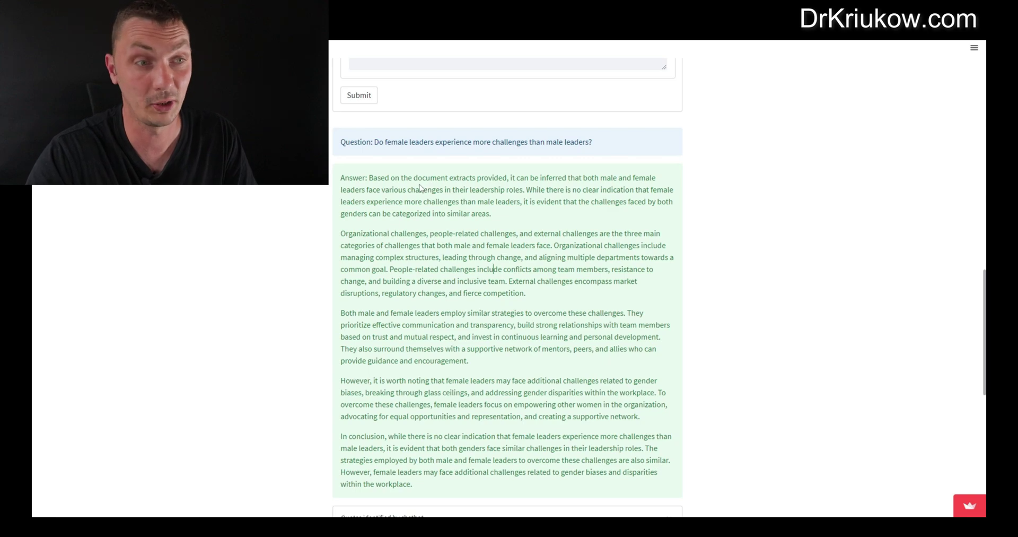
scroll(424, 188, "down", 2)
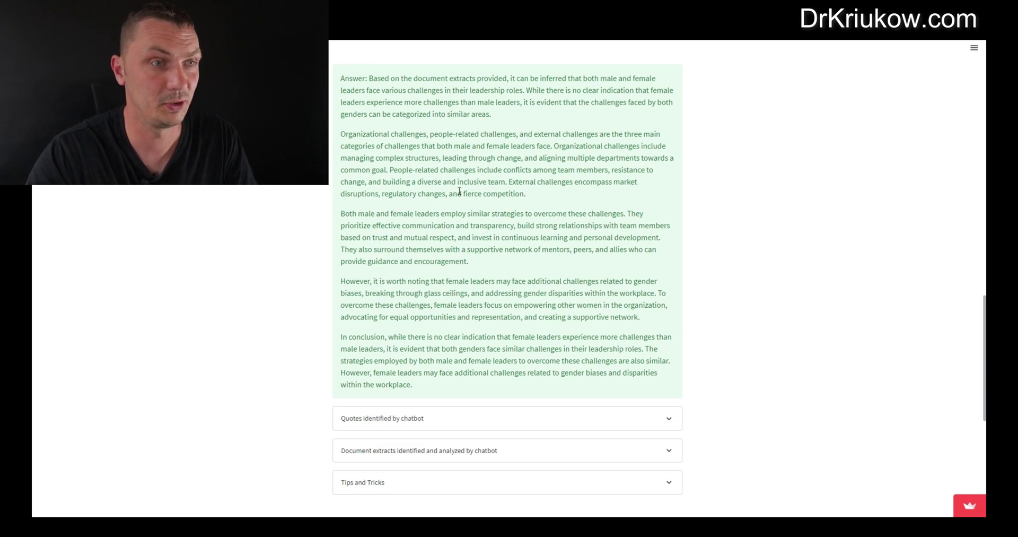
scroll(467, 186, "down", 1)
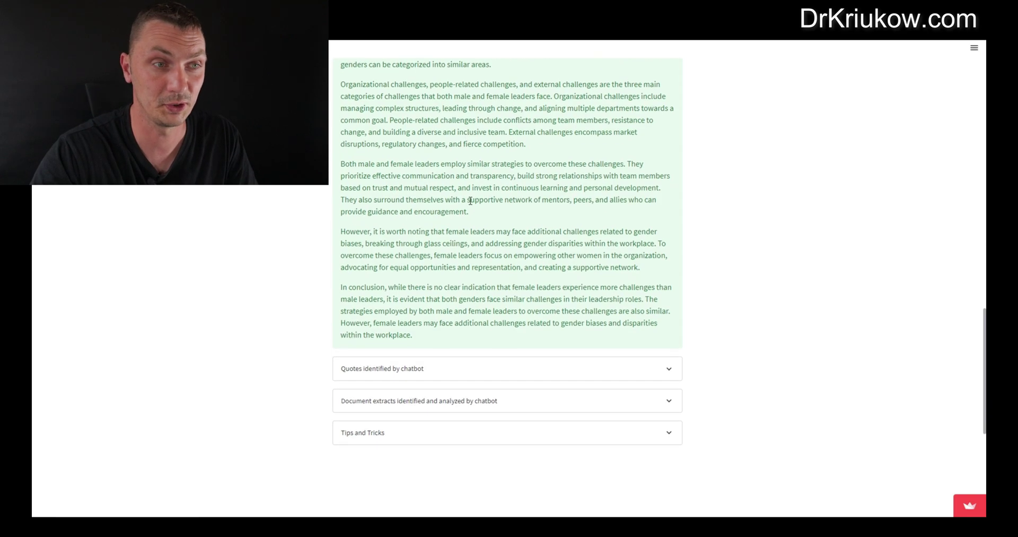
scroll(469, 196, "up", 2)
scroll(472, 205, "down", 2)
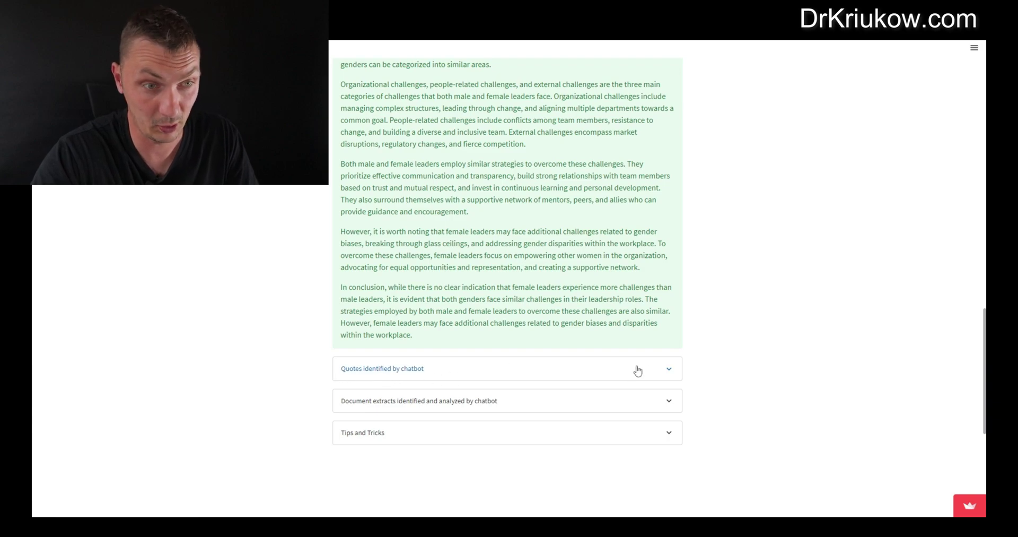
Step: Expand 'Quotes identified by chatbot' and read through the supporting interview quotes
left_click(669, 369)
scroll(673, 372, "down", 3)
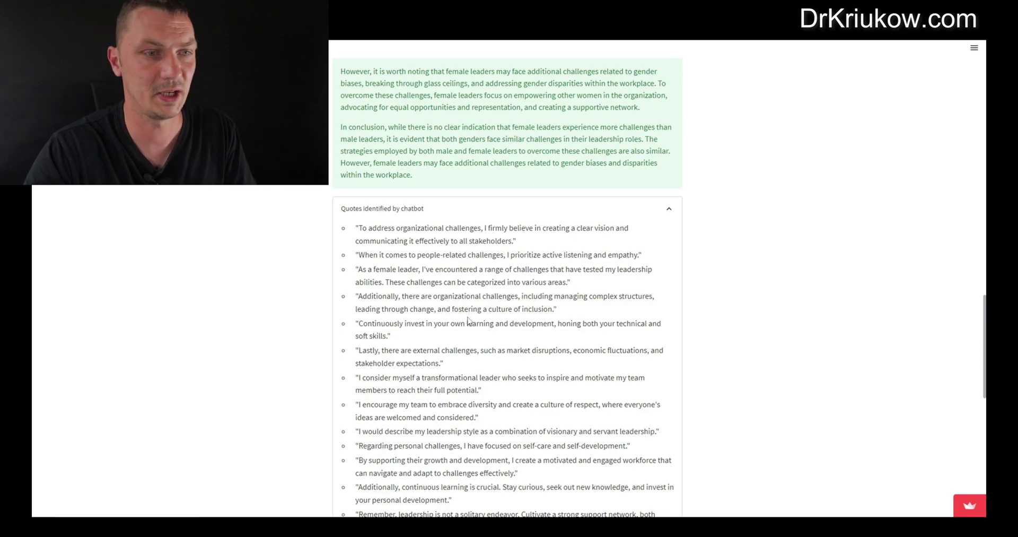
scroll(468, 320, "down", 1)
scroll(468, 319, "down", 1)
scroll(468, 320, "down", 4)
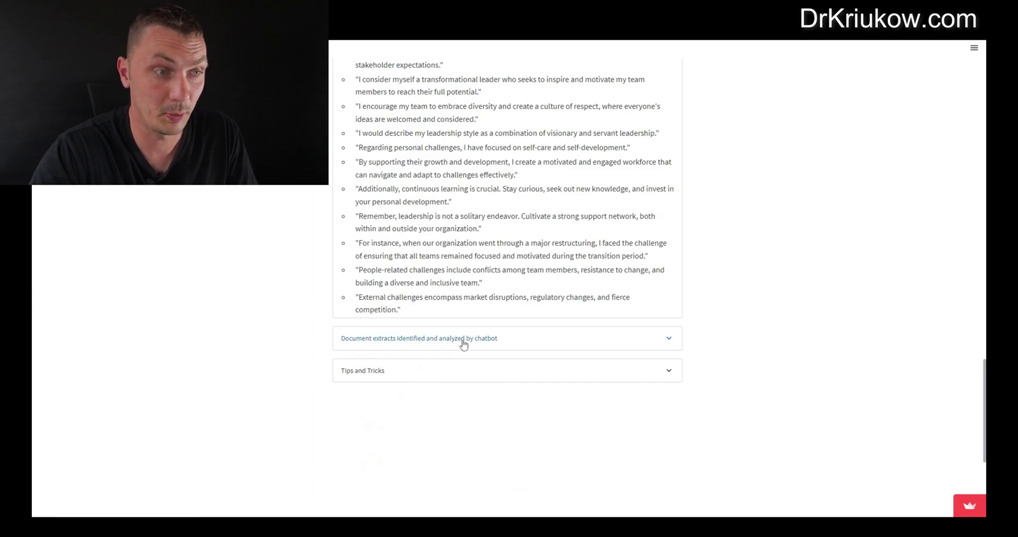
Step: Expand 'Document extracts identified and analyzed by chatbot' and review the passages from Document 1 male.docx and Document 2 female.docx
left_click(658, 343)
scroll(659, 343, "down", 2)
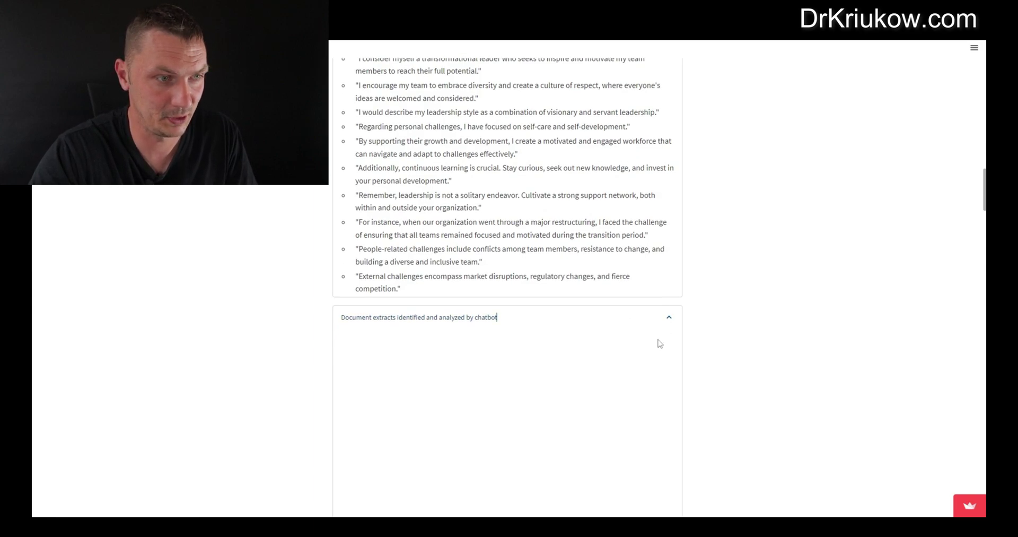
scroll(624, 215, "down", 4)
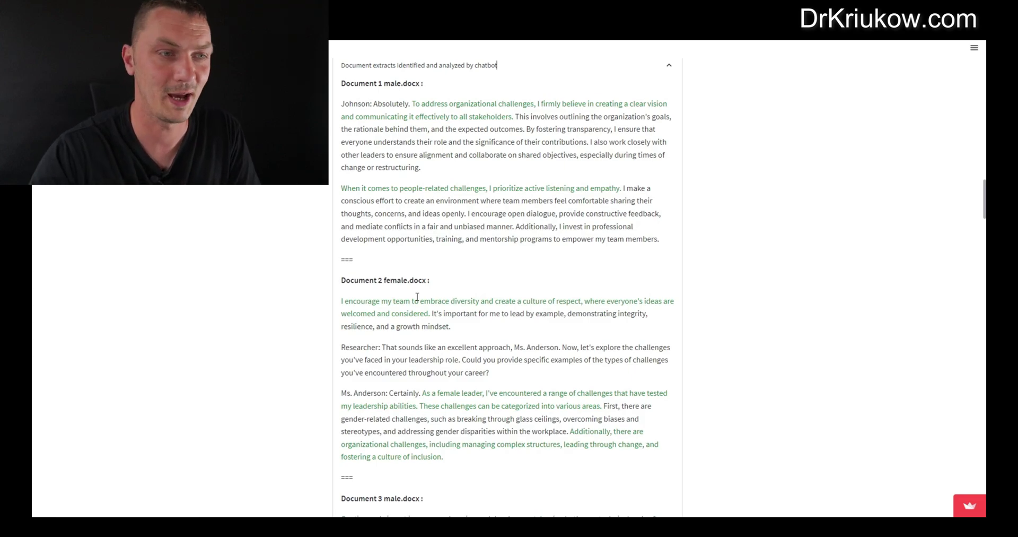
scroll(417, 297, "down", 15)
scroll(494, 229, "down", 5)
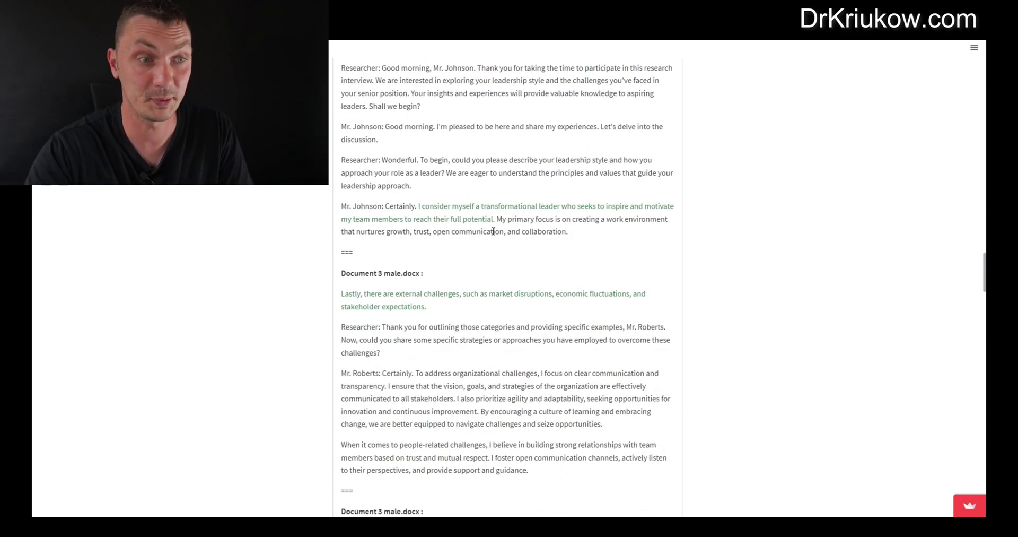
scroll(494, 231, "down", 10)
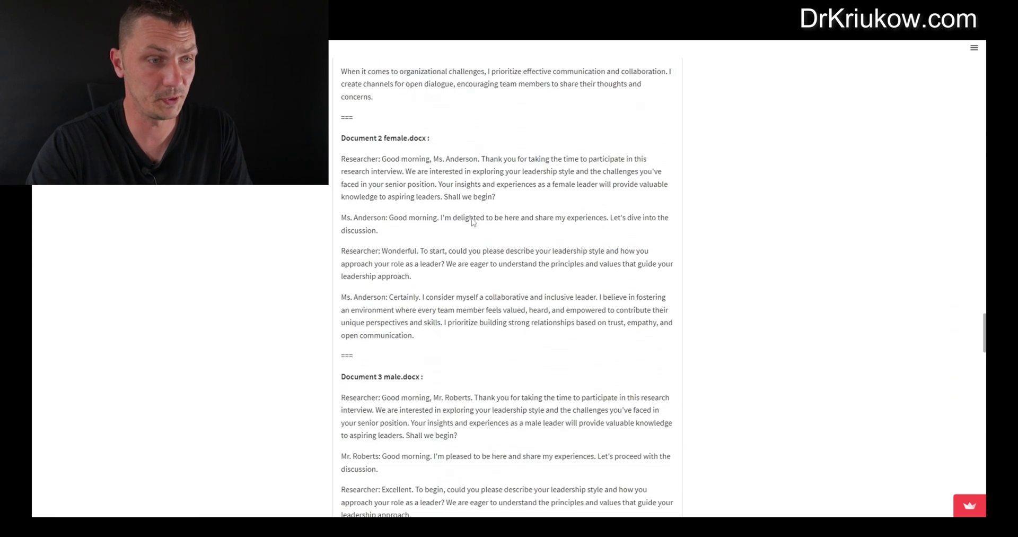
scroll(471, 222, "down", 15)
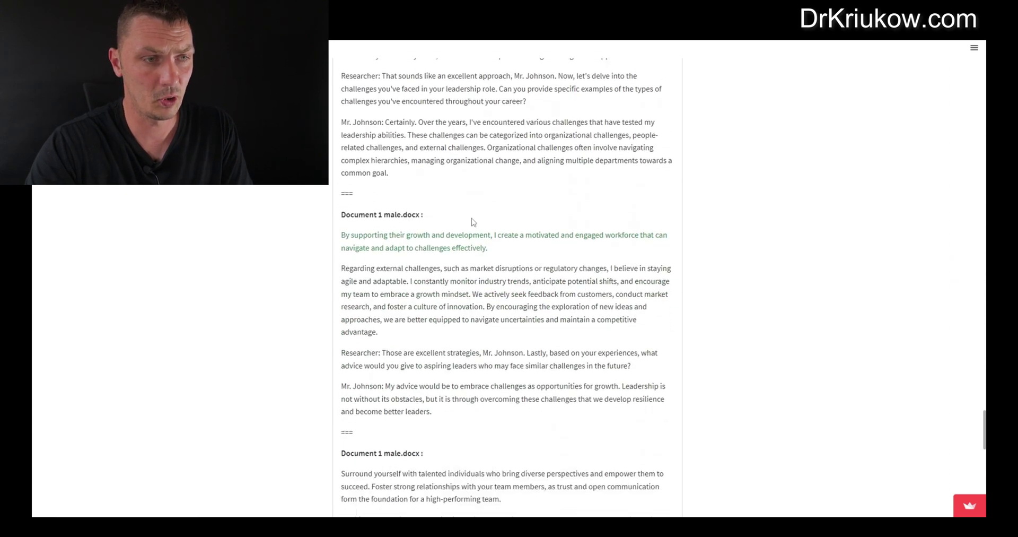
scroll(472, 220, "down", 10)
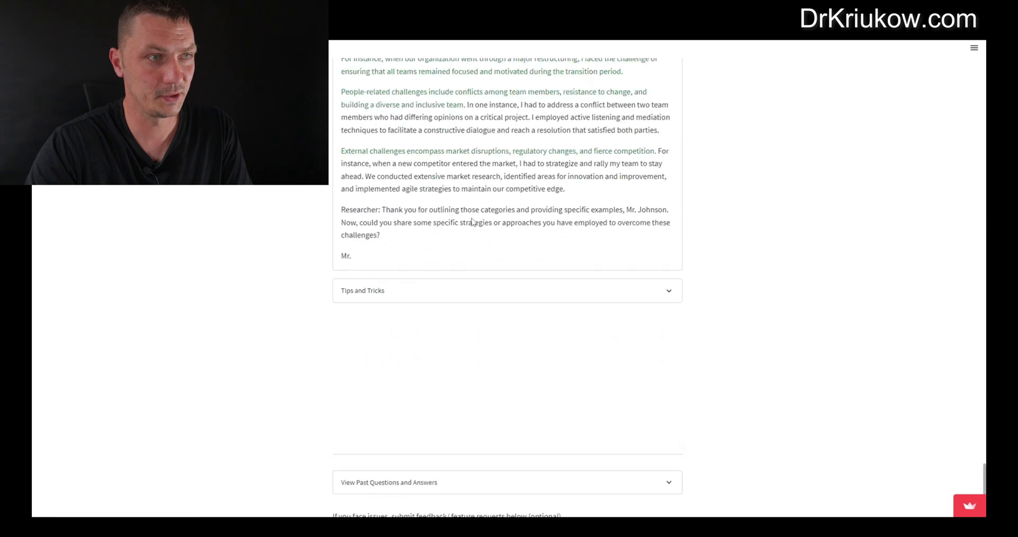
scroll(472, 222, "up", 20)
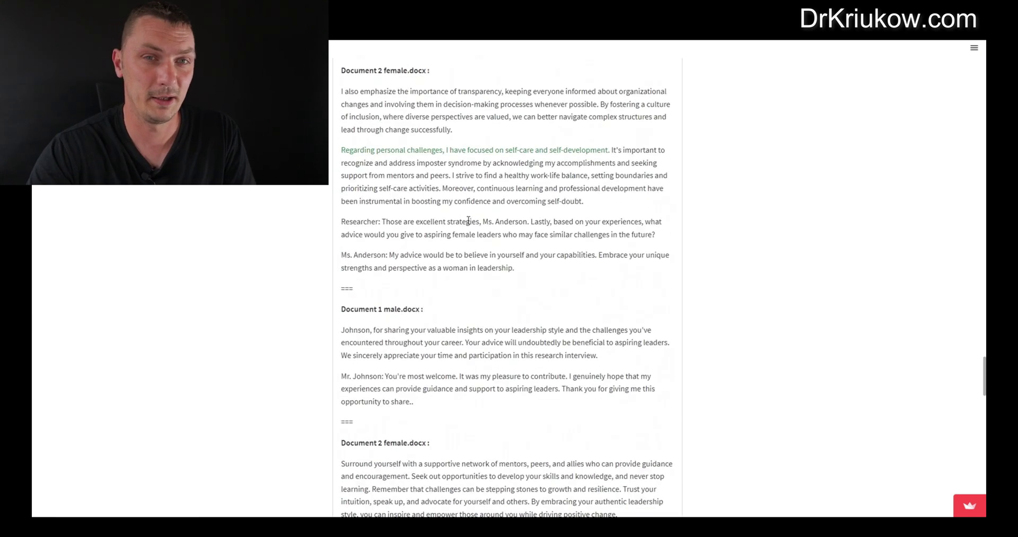
scroll(469, 223, "up", 15)
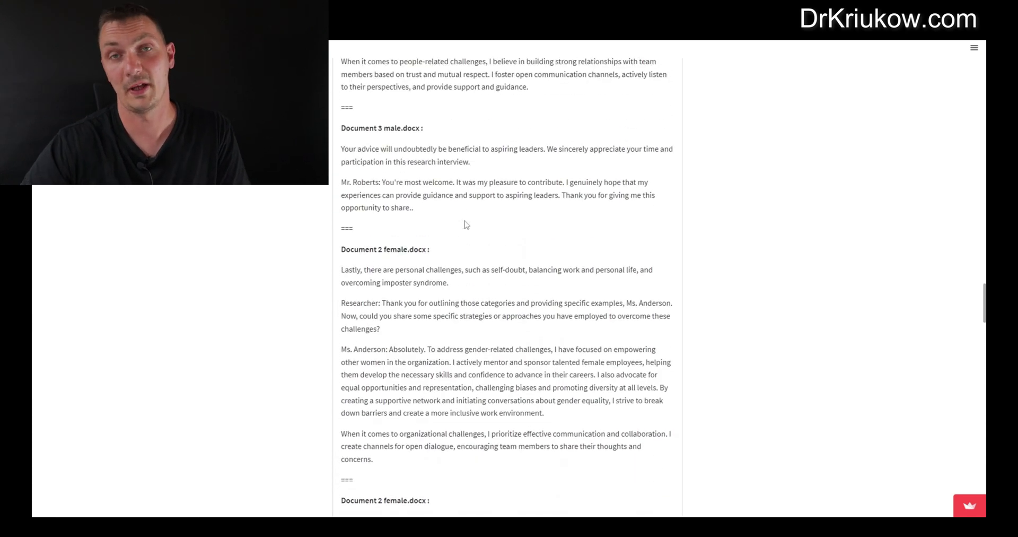